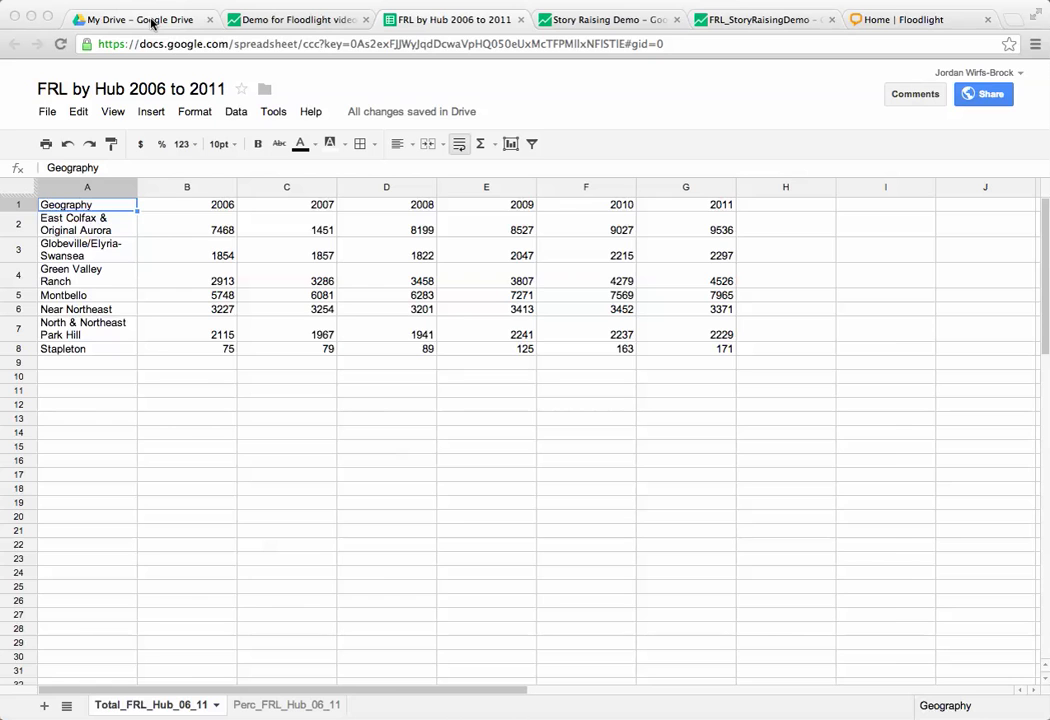
From the My Drive file list, create a new Fusion Table (experimental).
left_click(152, 22)
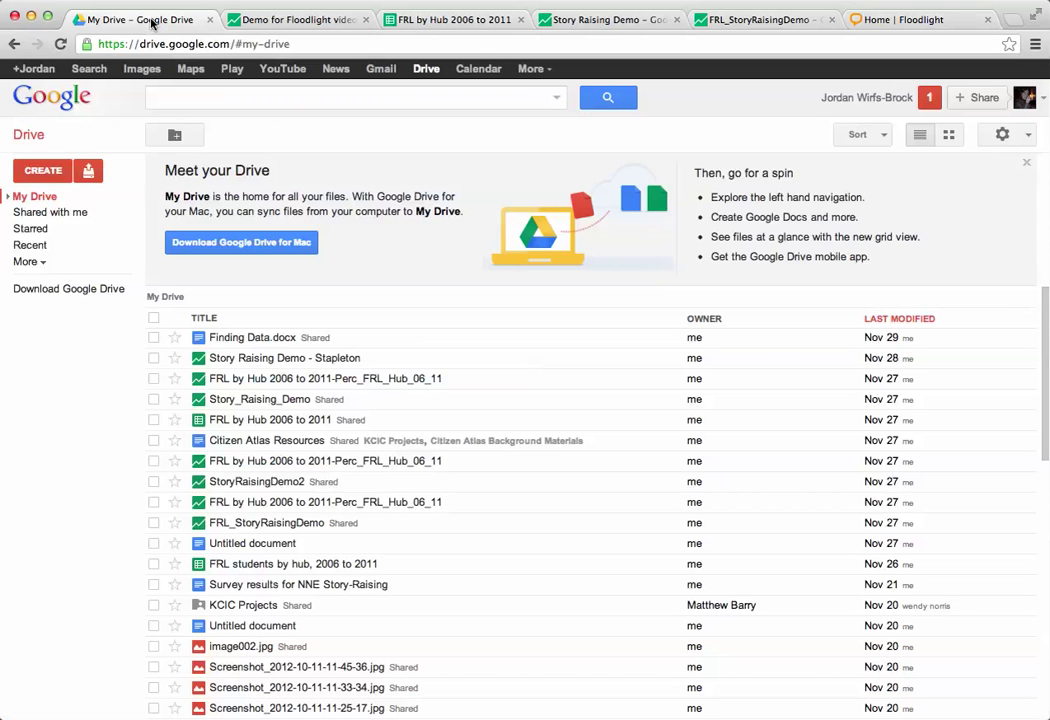
left_click(45, 170)
mouse_move(68, 292)
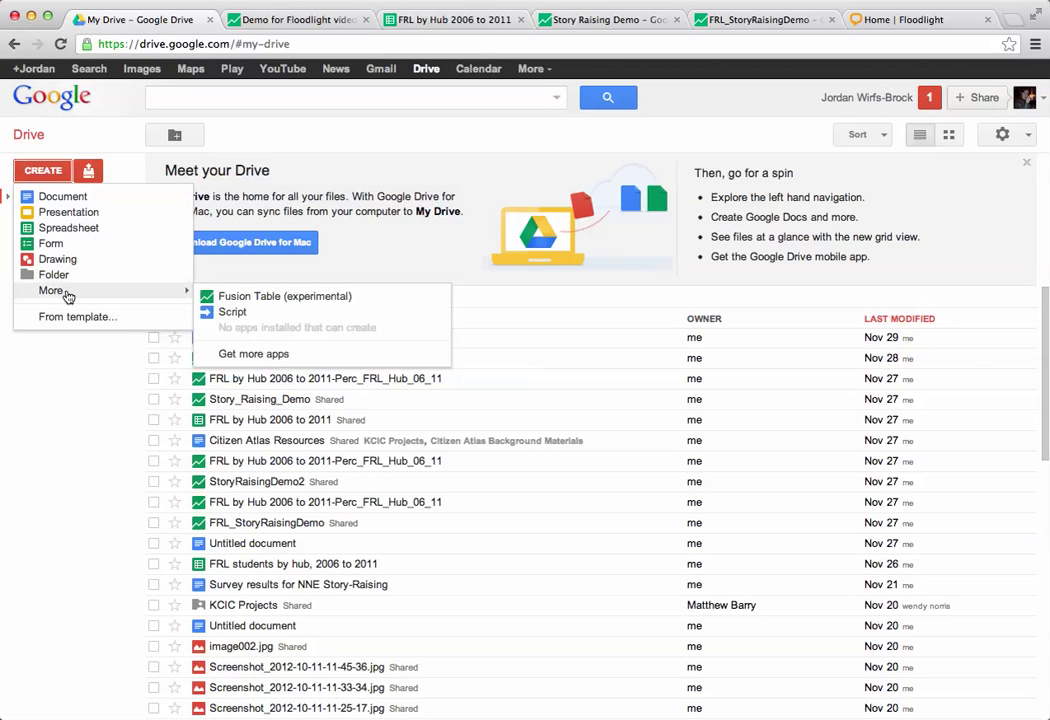
left_click(232, 297)
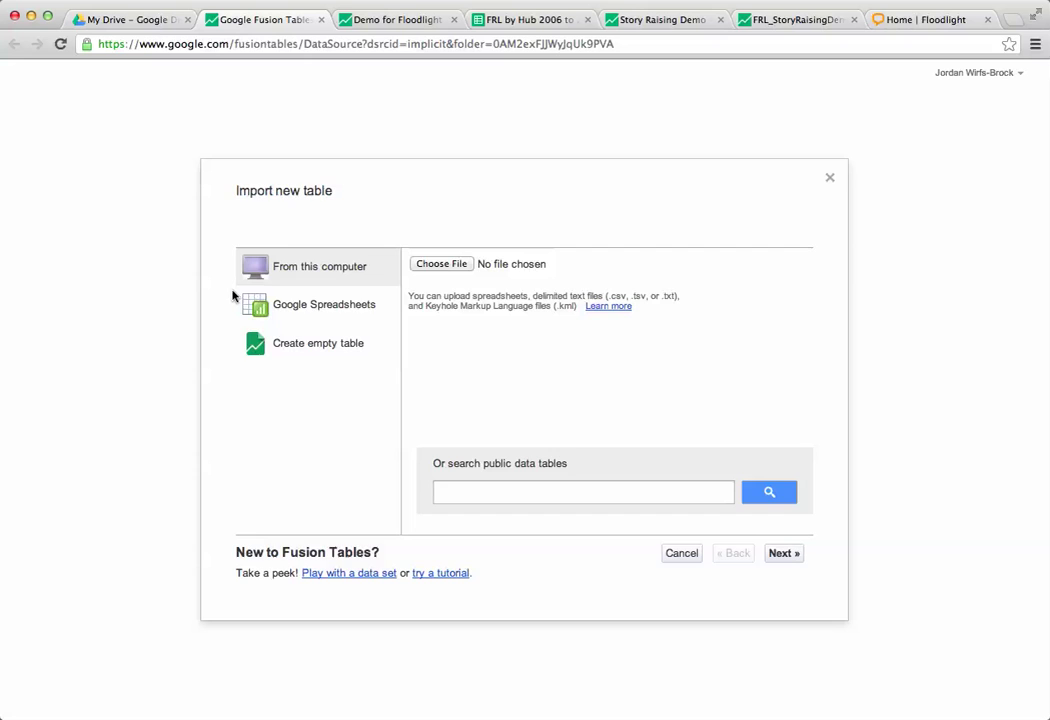
Import from the Google spreadsheet 'FRL by Hub 2006 to 2011'.
left_click(300, 306)
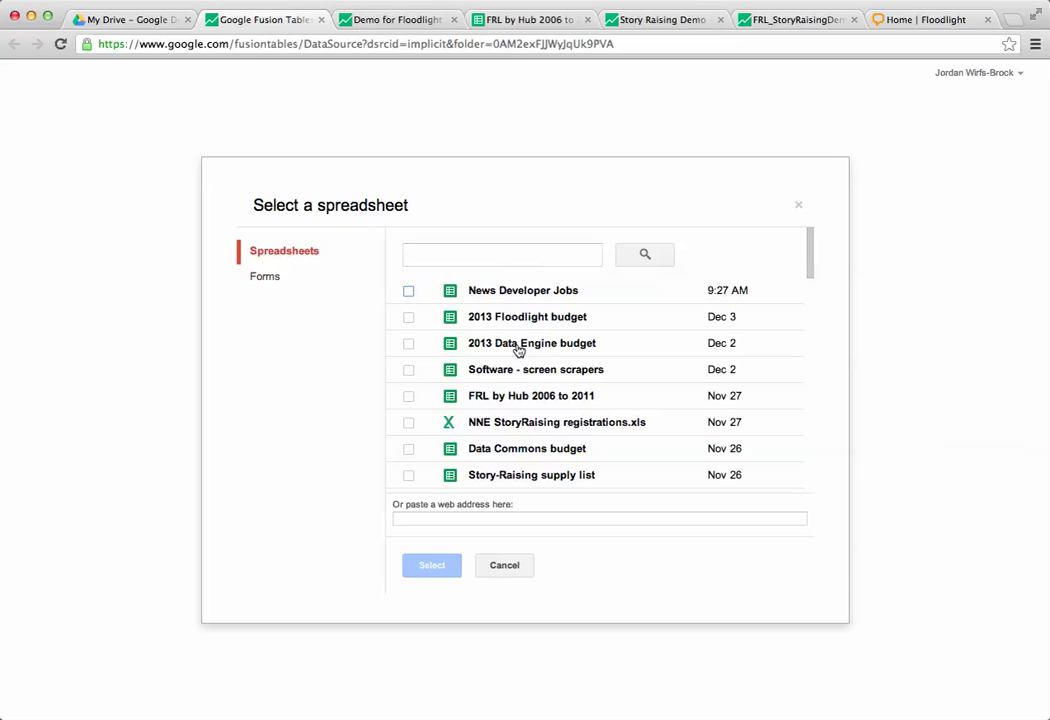
left_click(408, 398)
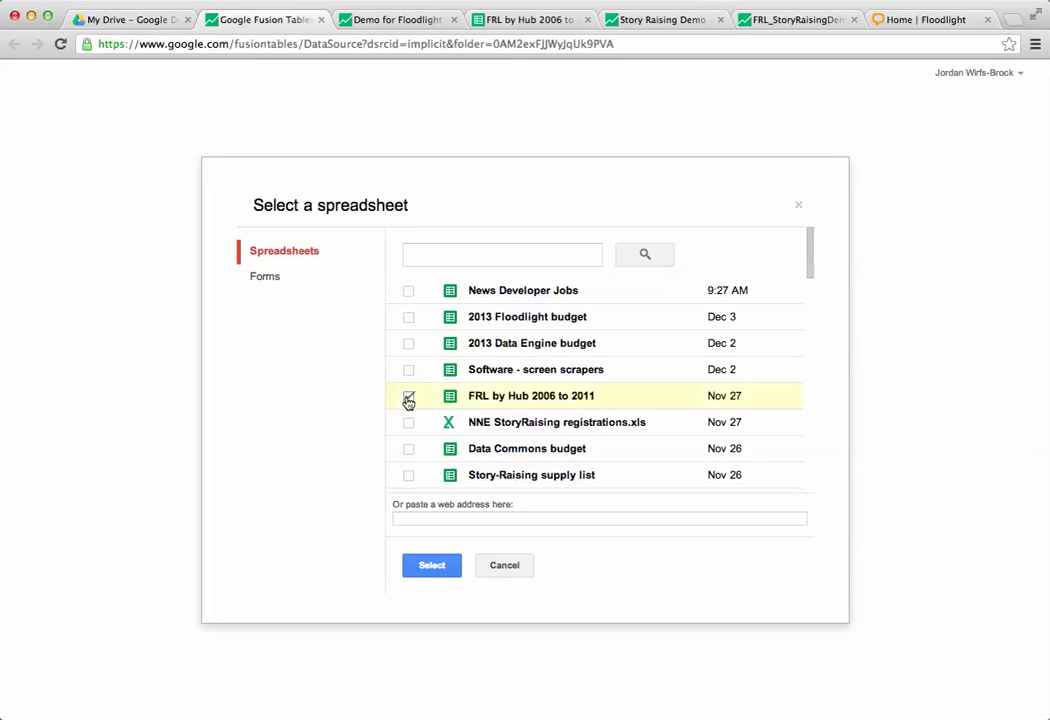
left_click(434, 565)
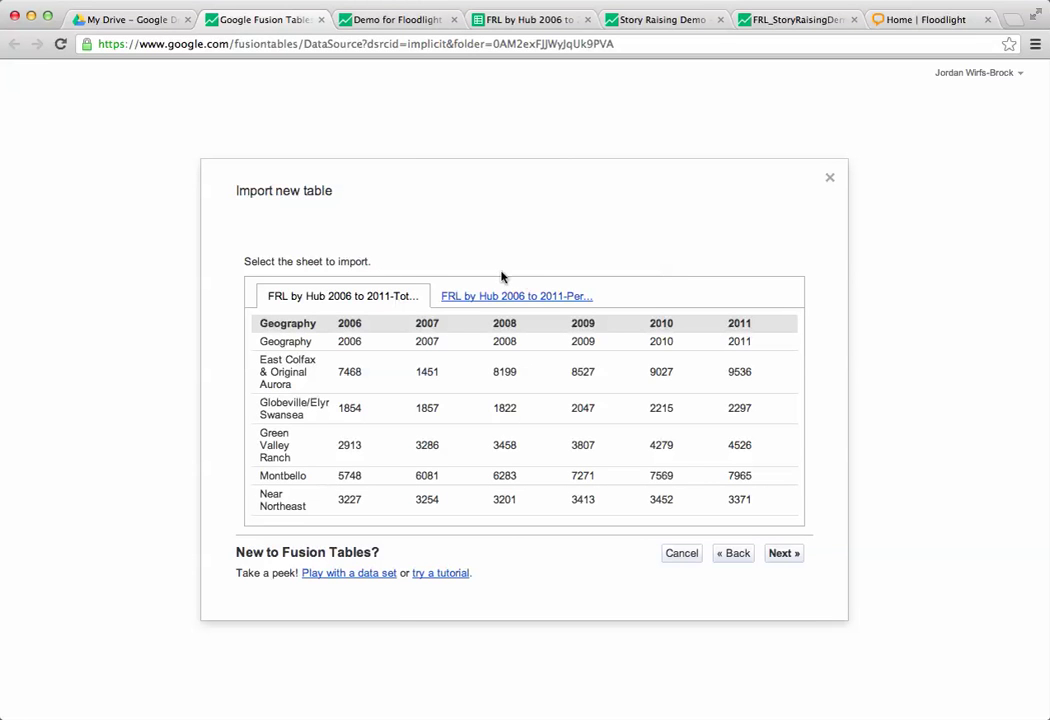
Choose the Total_FRL_Hub_06_11 totals sheet and keep row 1 as column names.
left_click(537, 296)
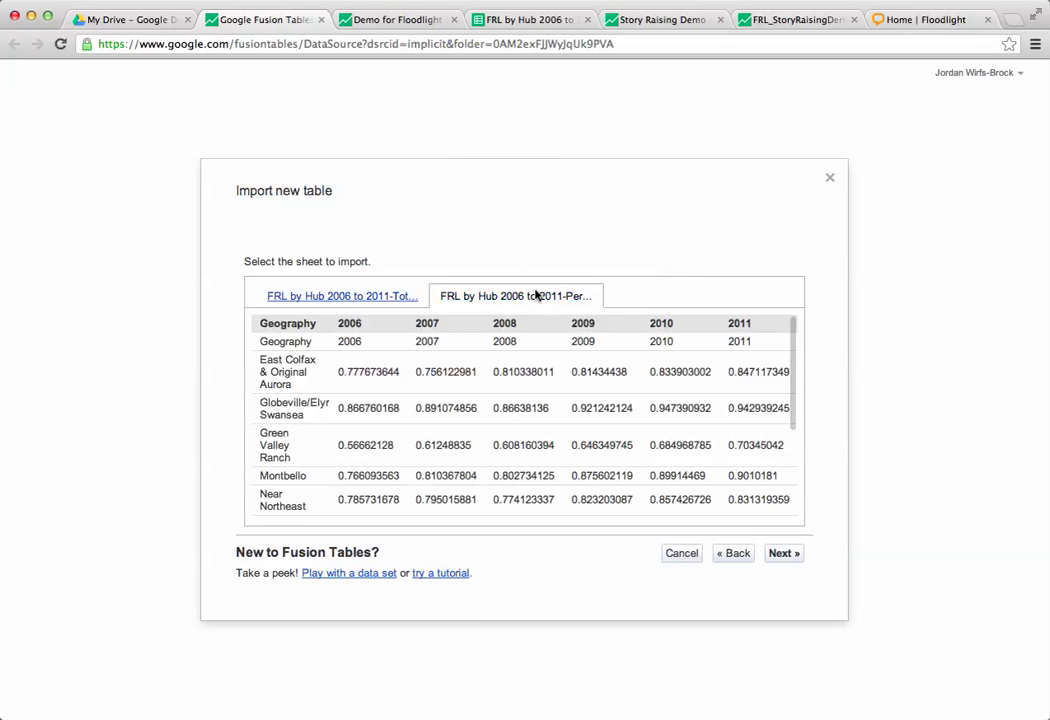
left_click(376, 298)
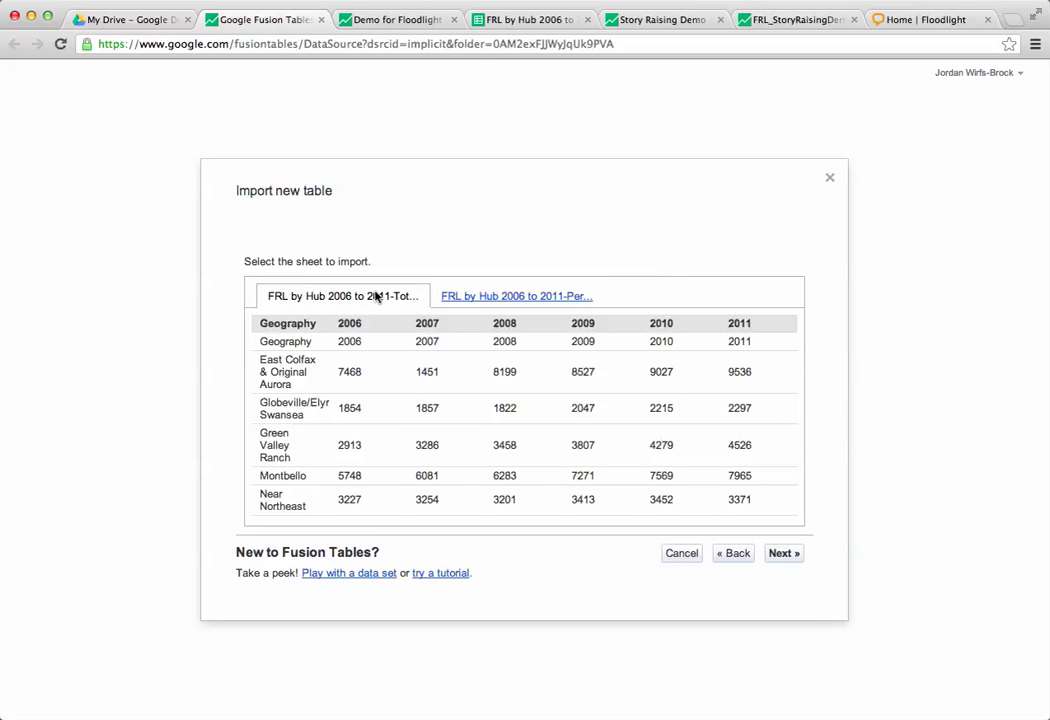
left_click(504, 295)
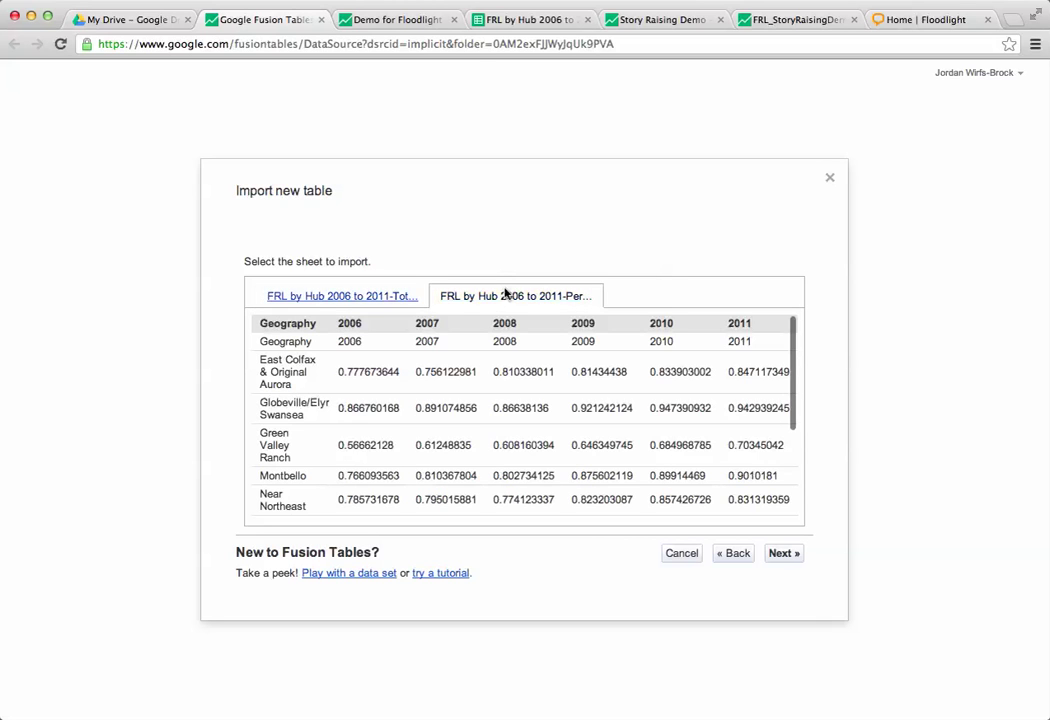
left_click(345, 303)
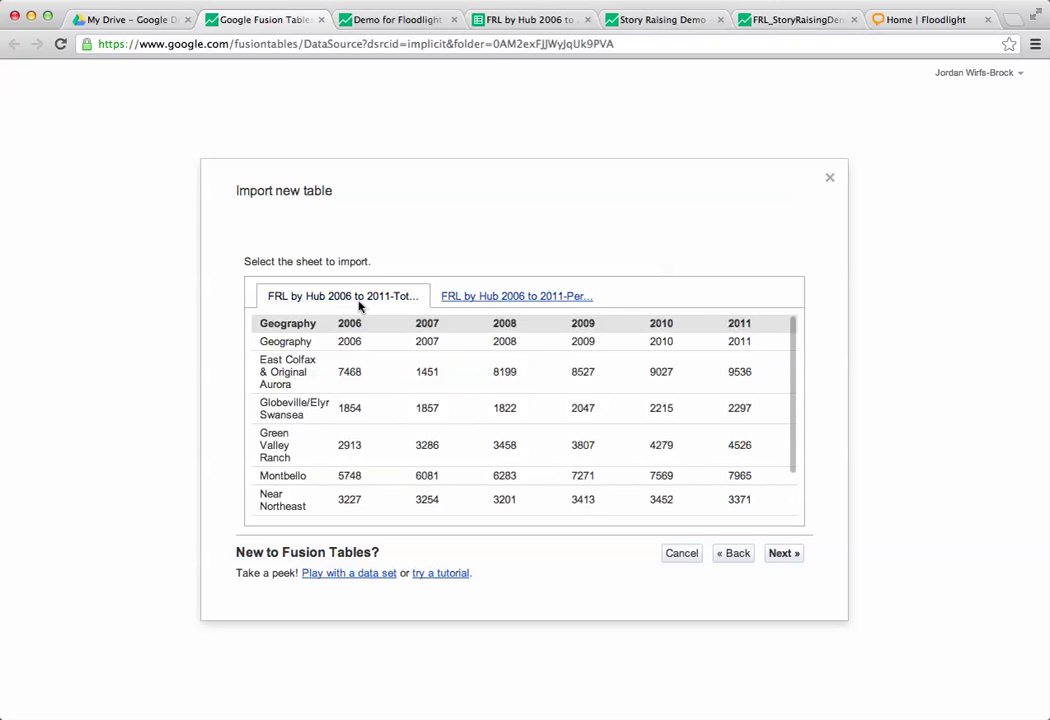
left_click(777, 557)
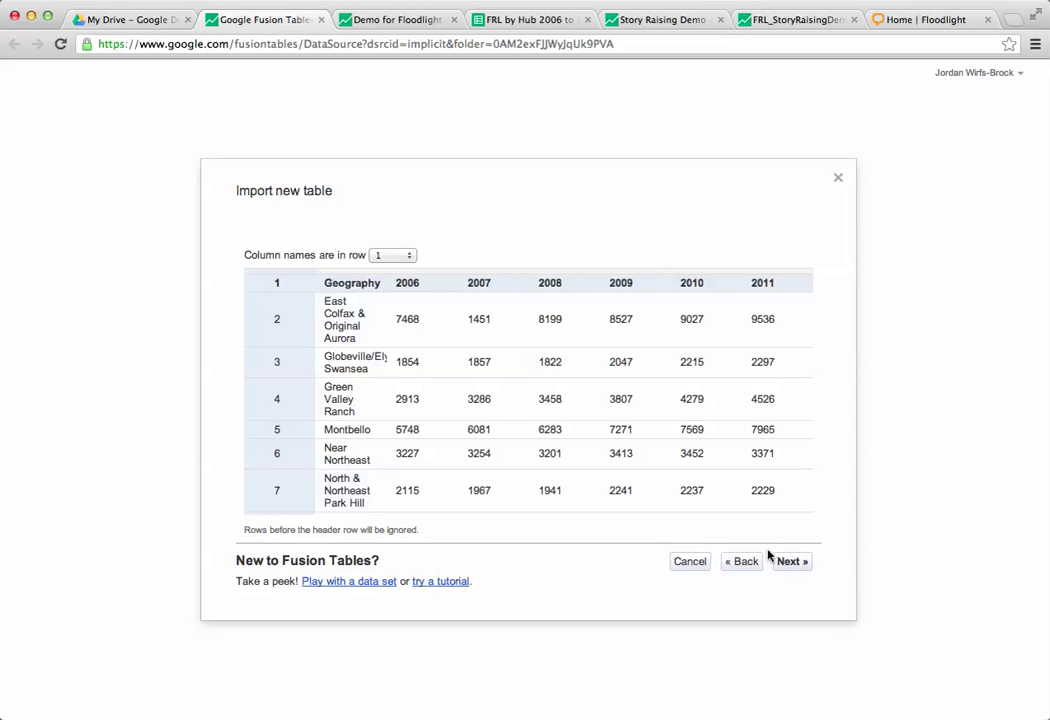
left_click(410, 256)
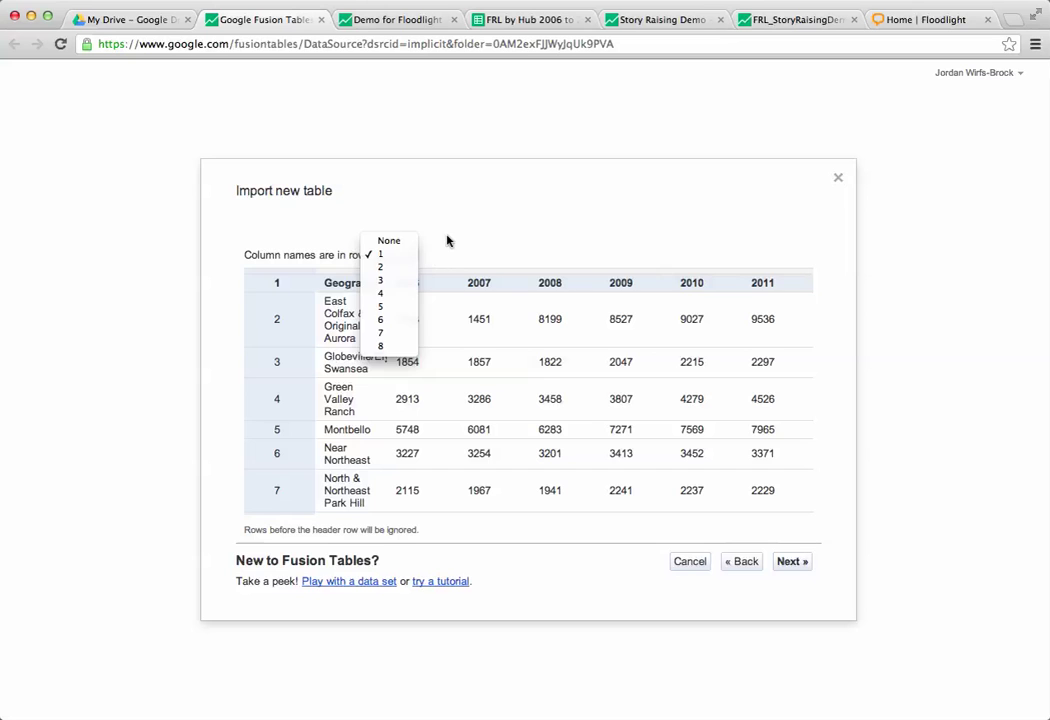
left_click(447, 241)
Name the table 'FRL by Geographic Area 2006 to 2011', attribute it to DPS and APS, describe it 'Compiled by The Piton Foundation.'.
left_click(791, 561)
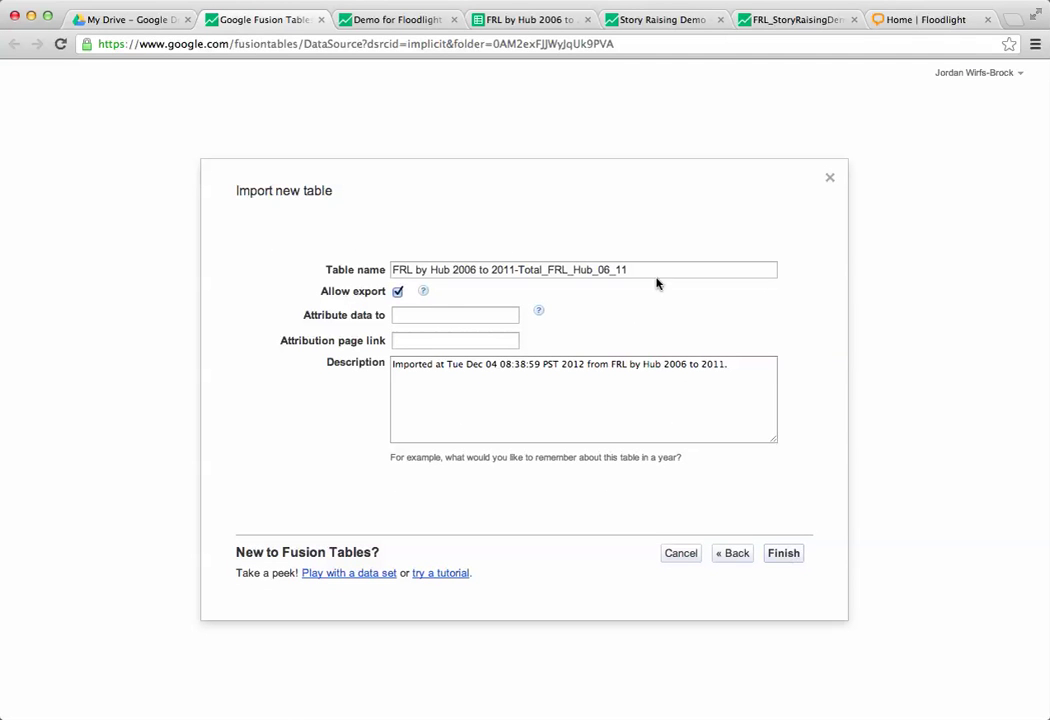
left_click_drag(659, 265, 368, 227)
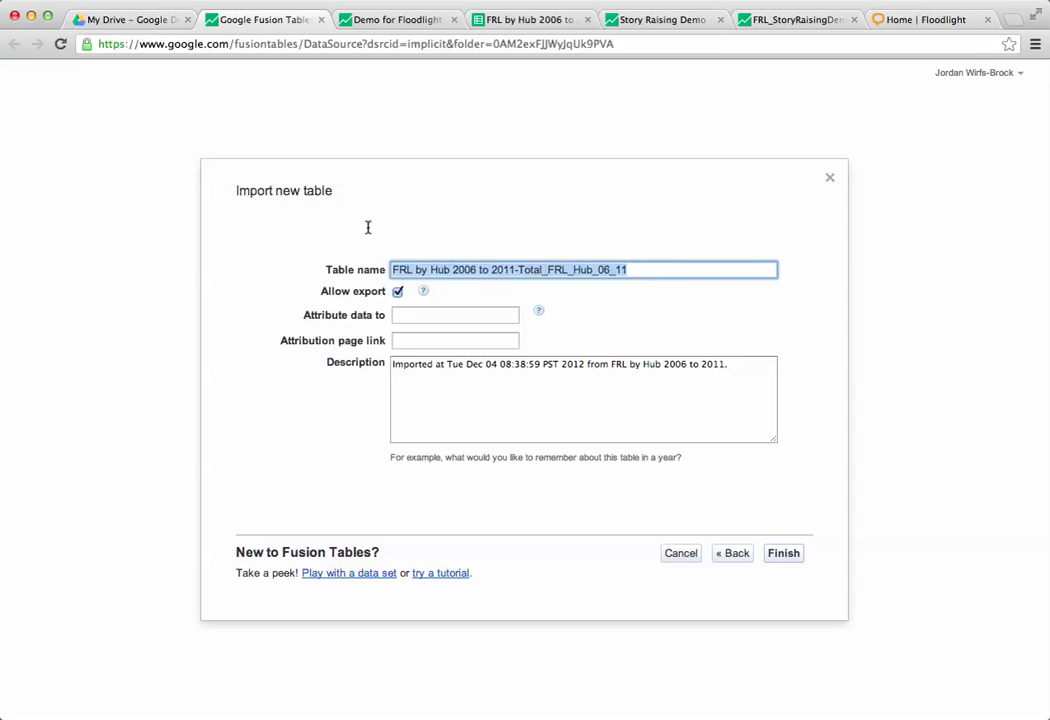
type("FRL ")
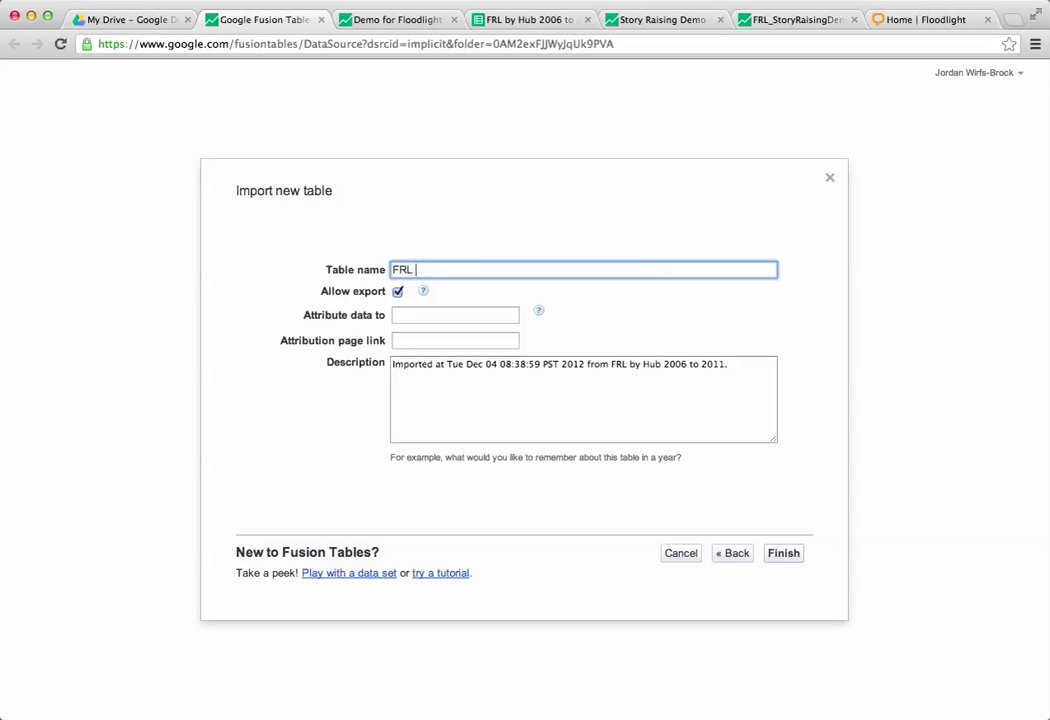
type("by Geographic Area 2006 ")
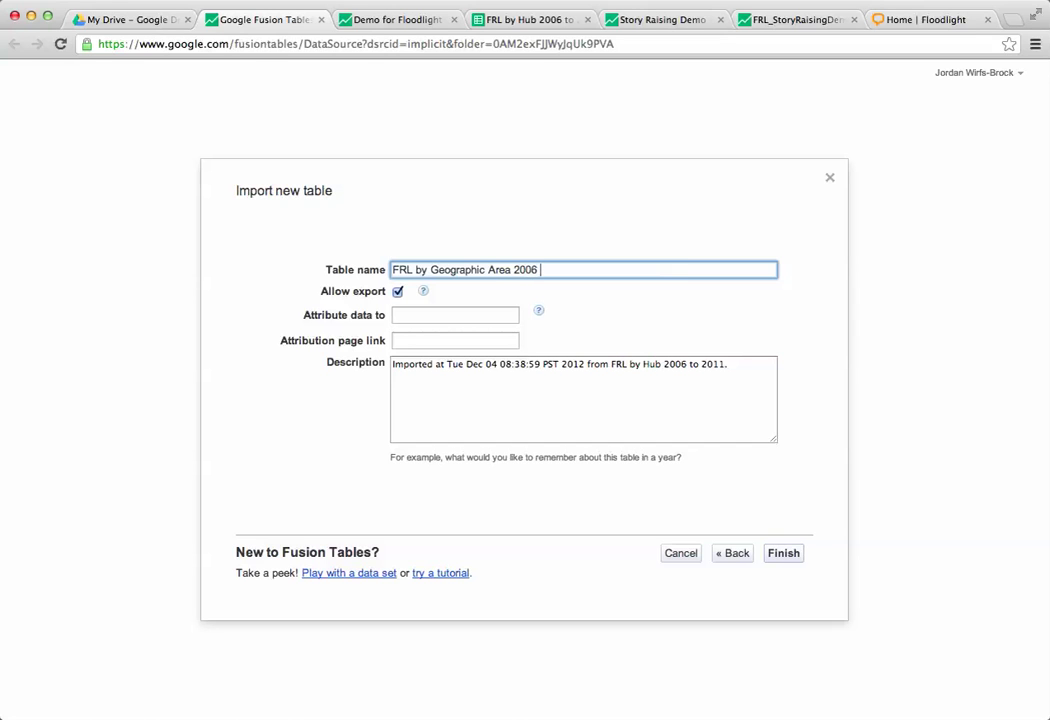
type("to 2011")
left_click(414, 314)
type("D")
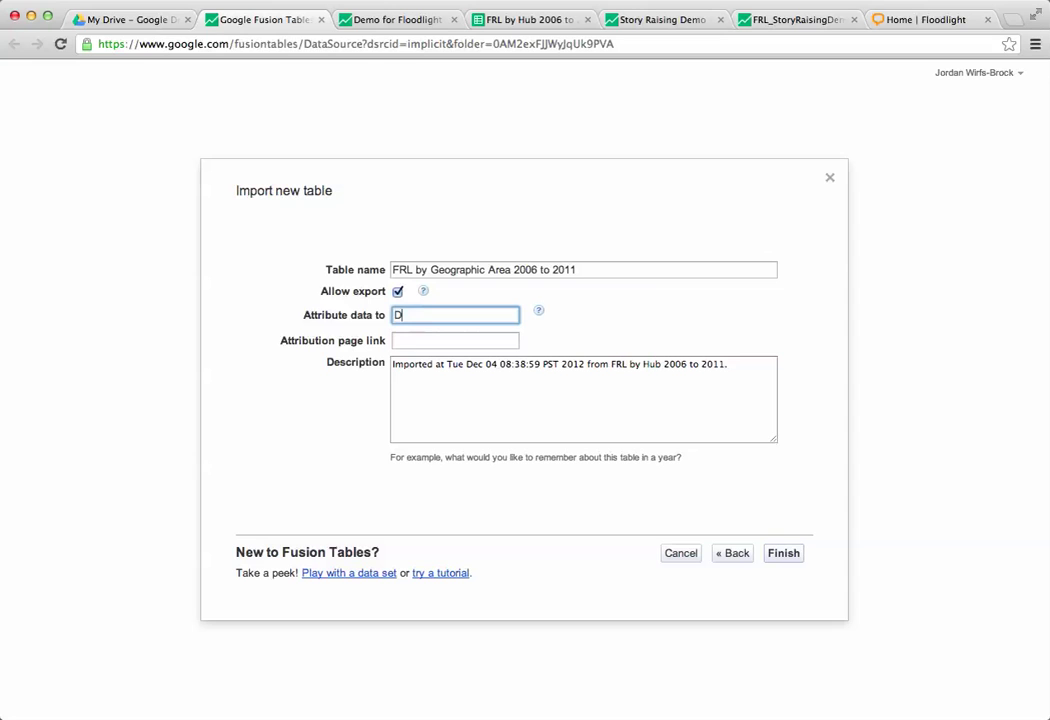
type("PS and APS")
left_click(436, 341)
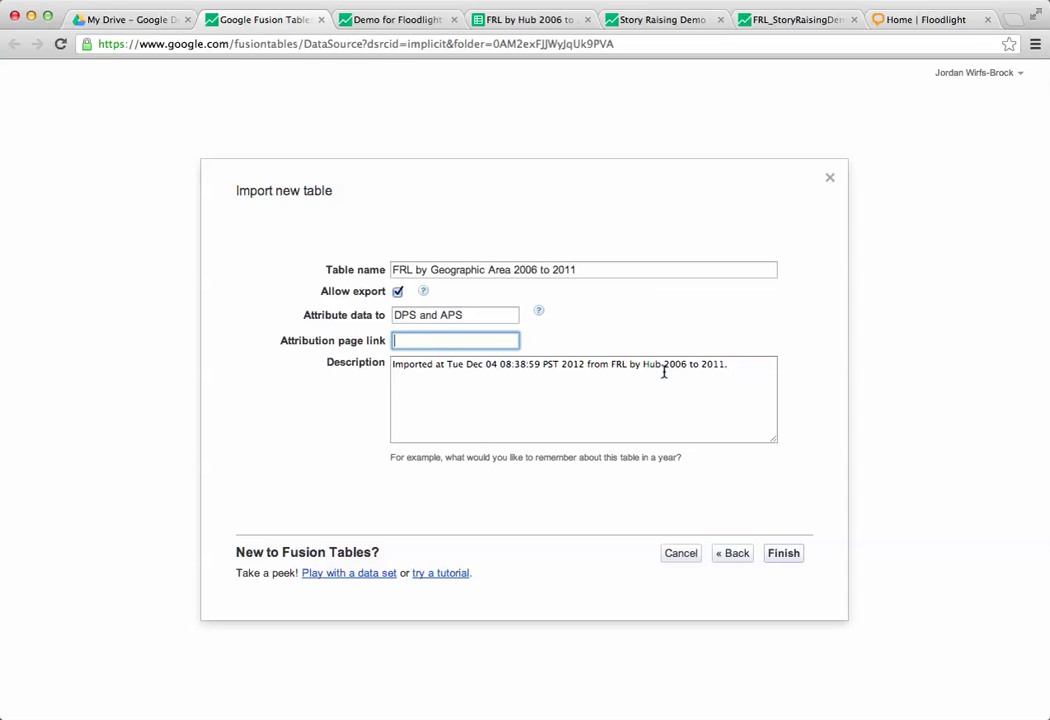
left_click(737, 373)
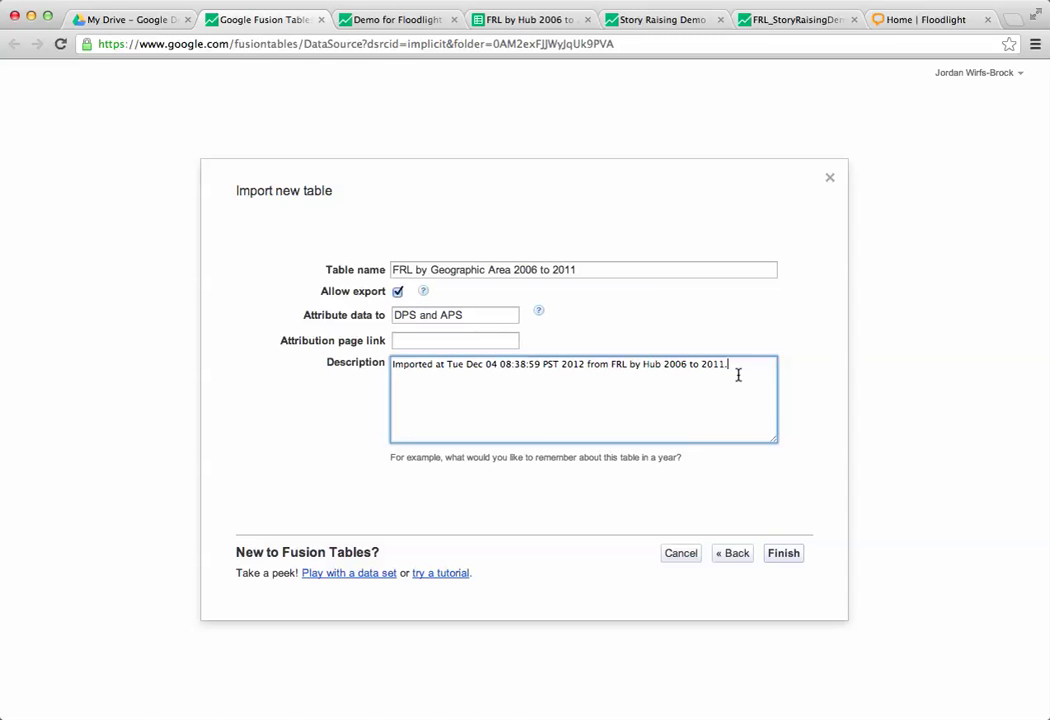
left_click(384, 366, "shift")
type("Co")
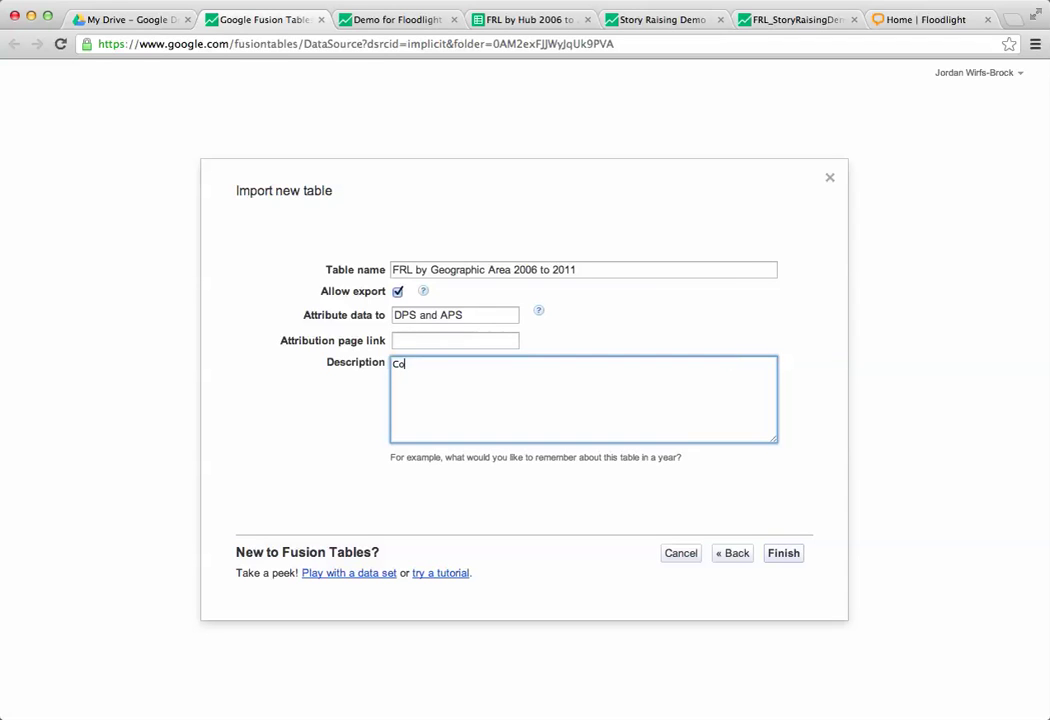
type("mpiled by The Piton Foundation.")
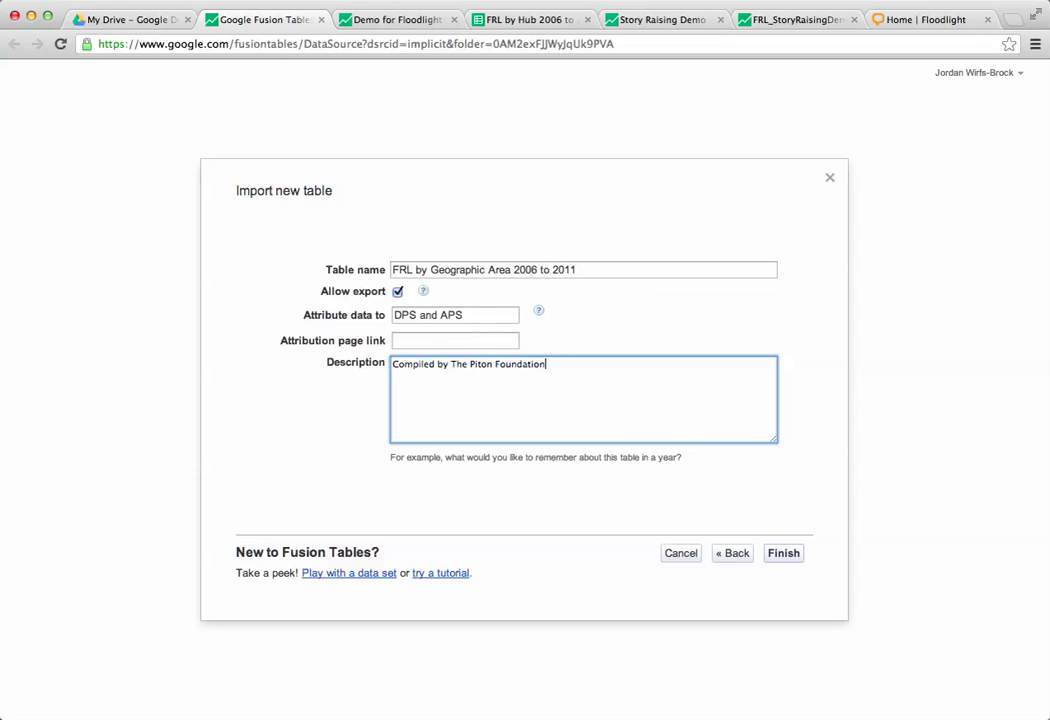
Finish the import and check which columns of the seven-hub table can be filtered.
left_click(783, 553)
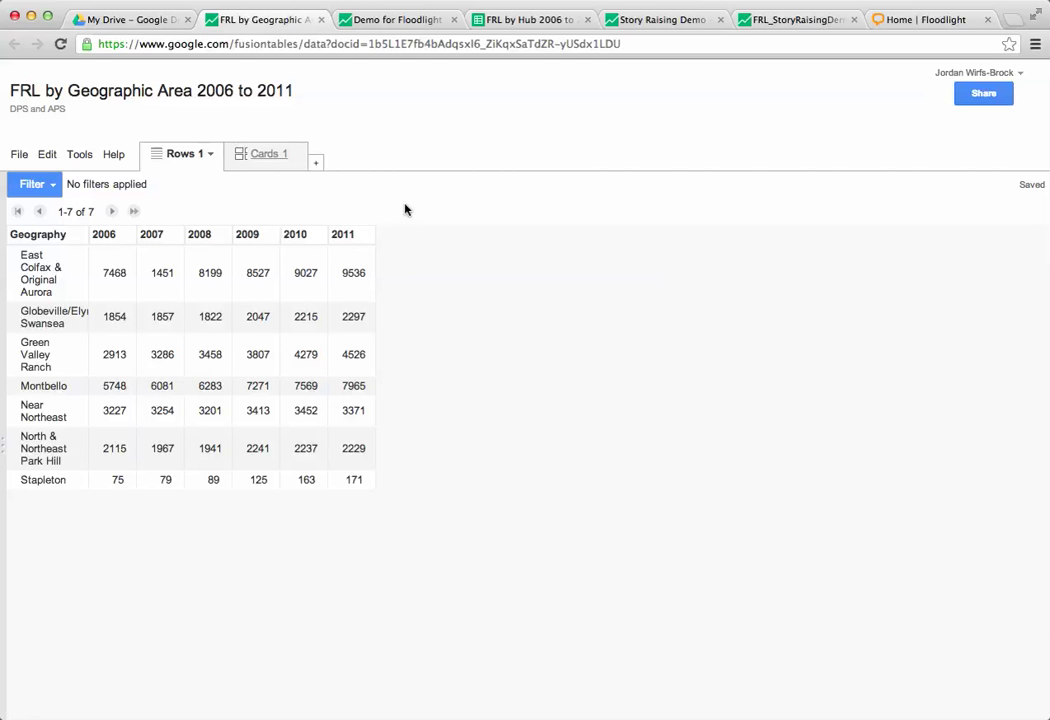
left_click(55, 185)
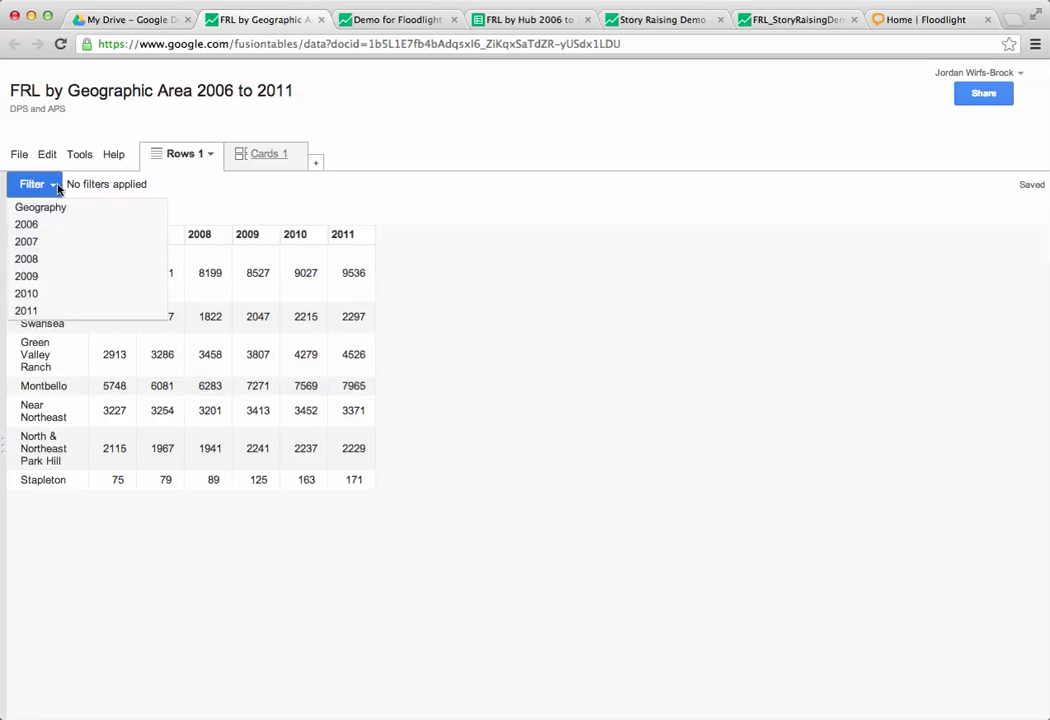
left_click(55, 185)
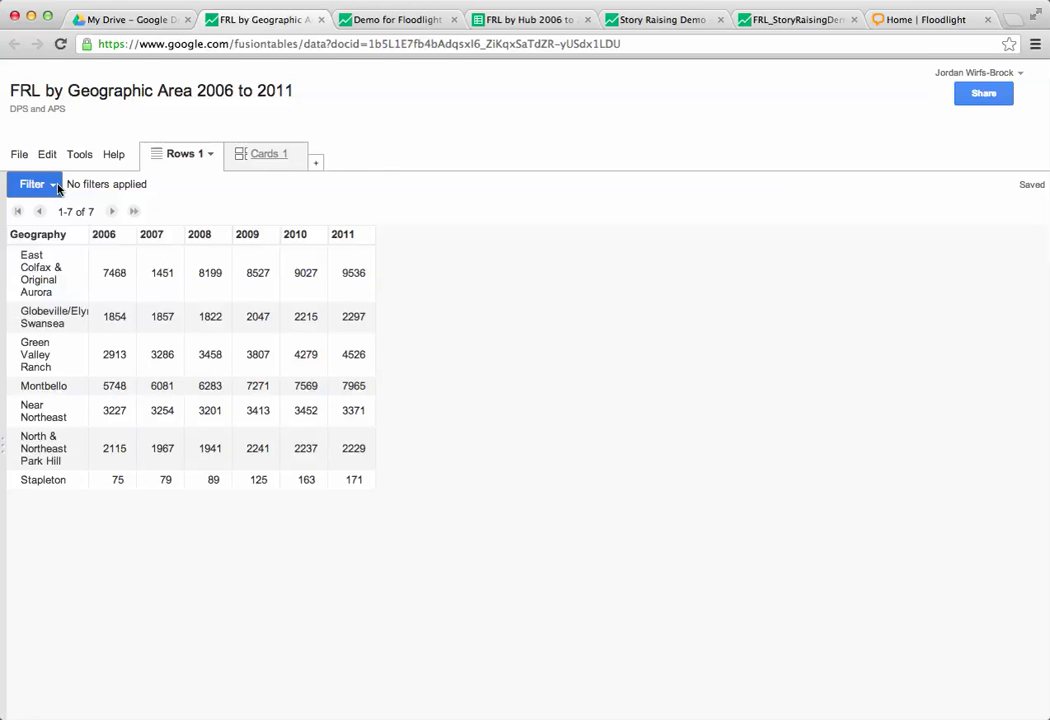
Change the scatter plot to a vertical column chart of 2006 values, after briefly trying horizontal bars.
left_click(316, 165)
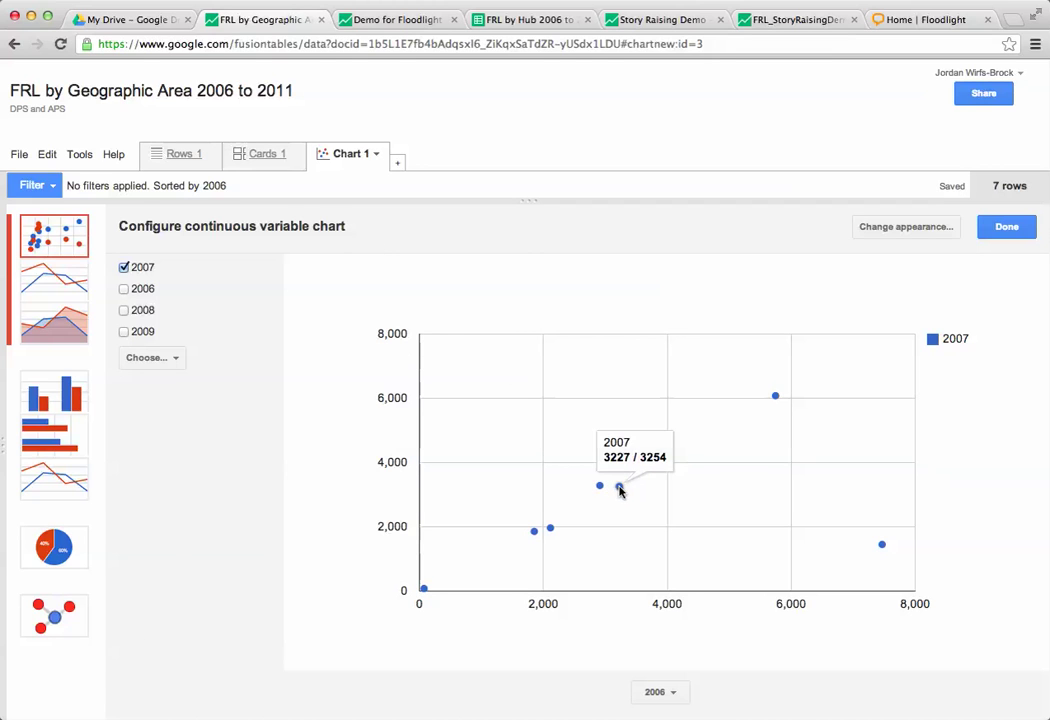
mouse_move(777, 398)
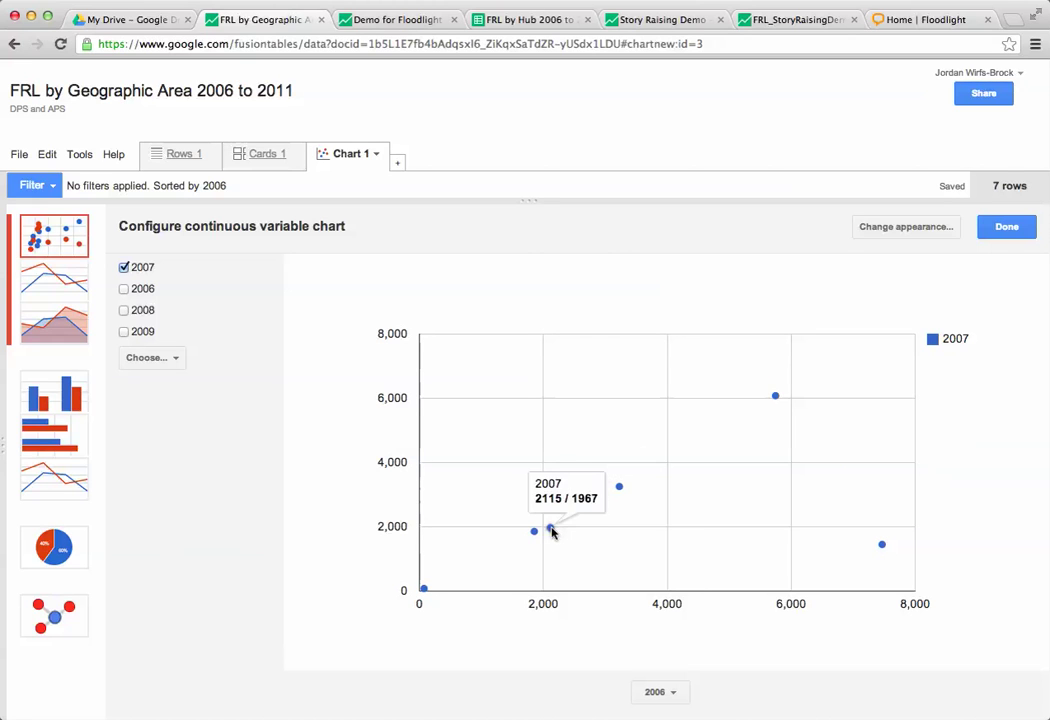
mouse_move(536, 534)
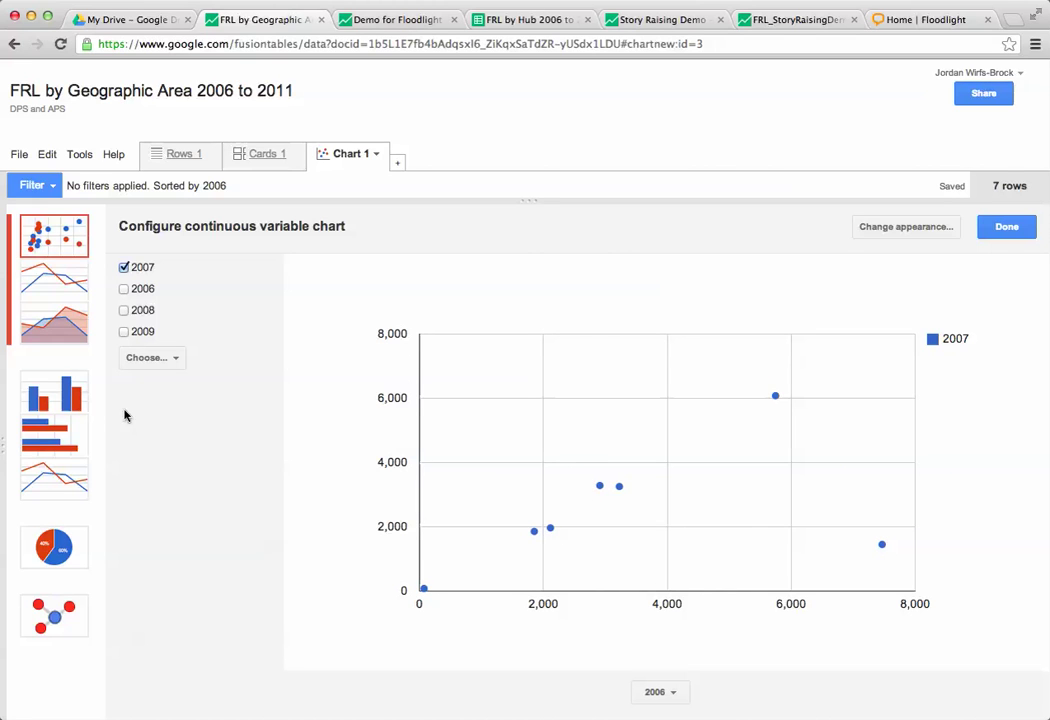
left_click(73, 397)
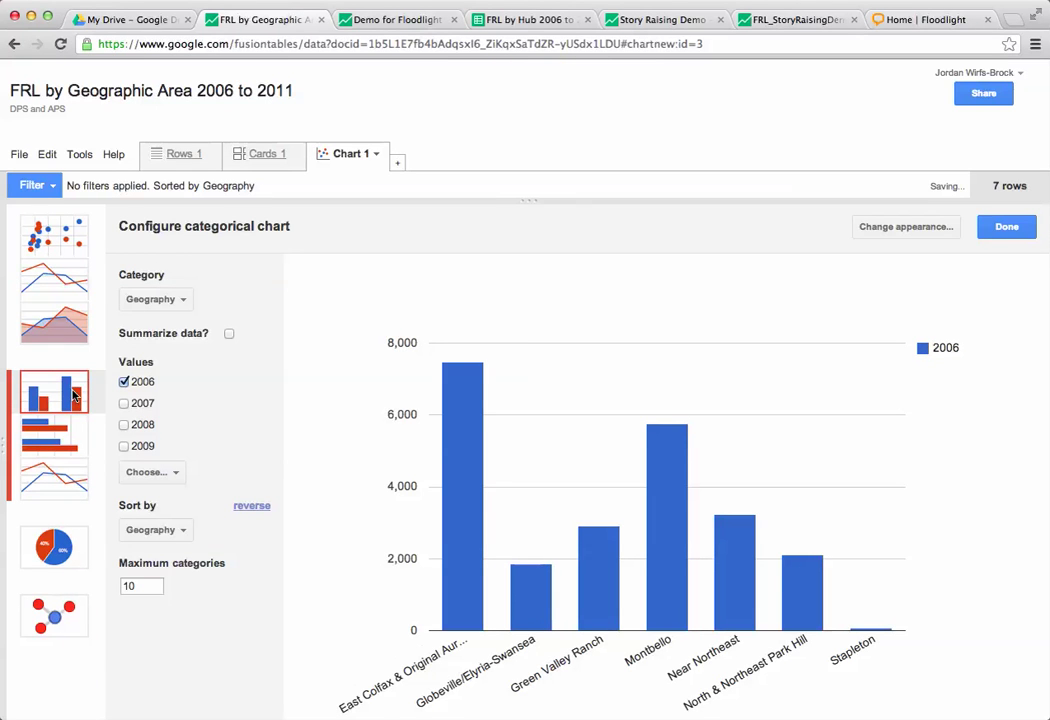
left_click(60, 432)
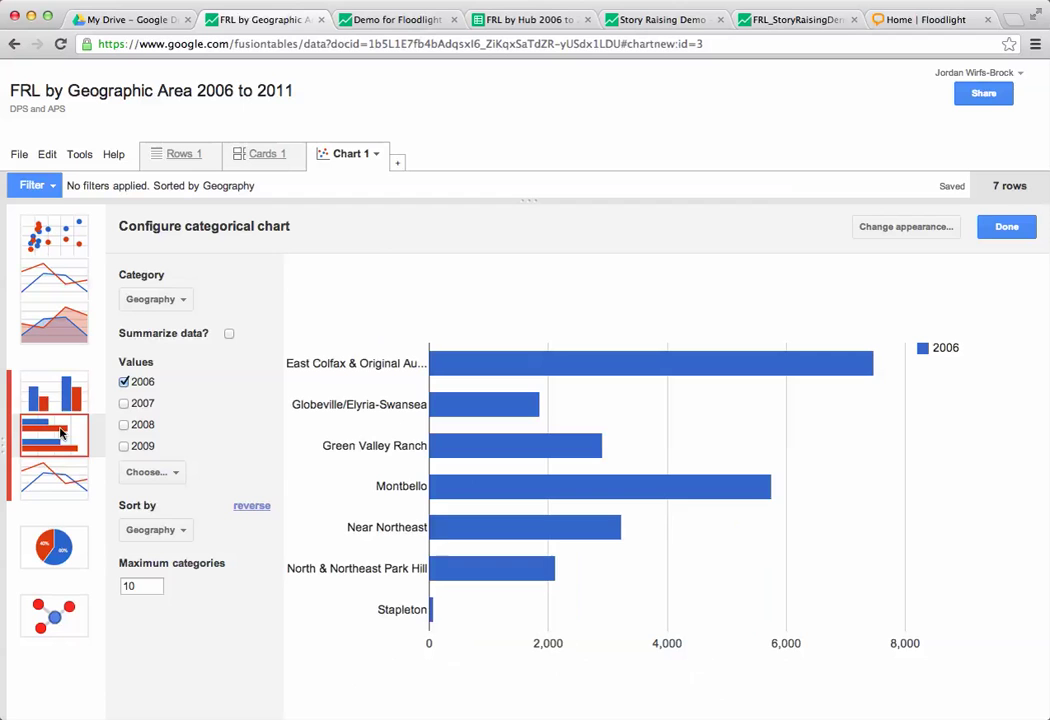
left_click(60, 400)
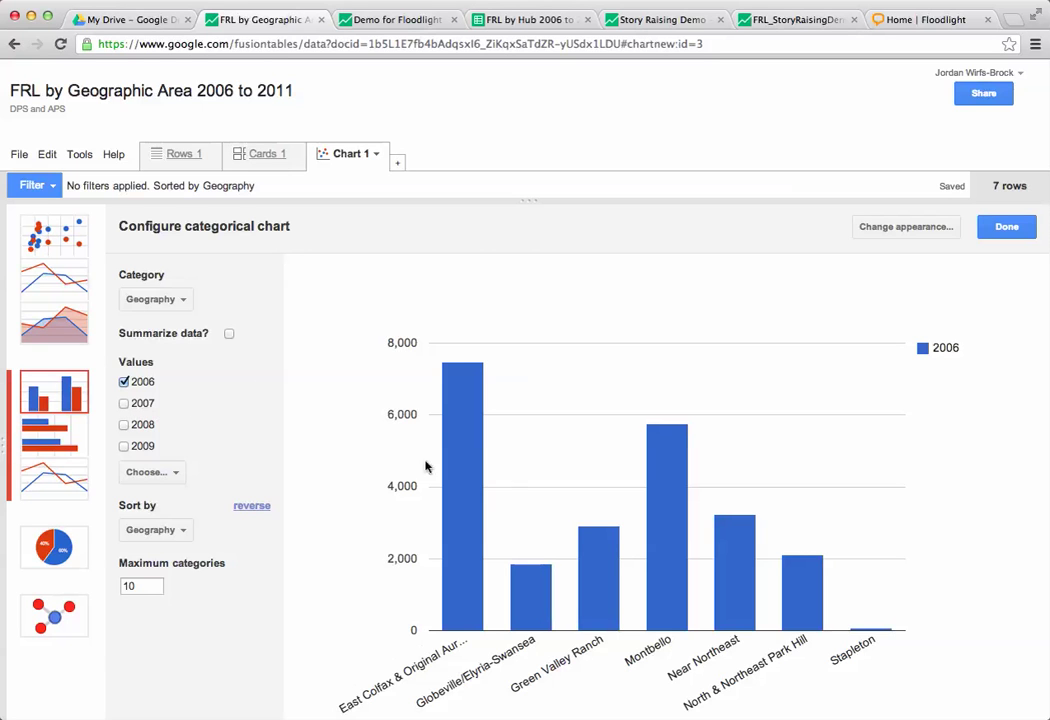
mouse_move(534, 598)
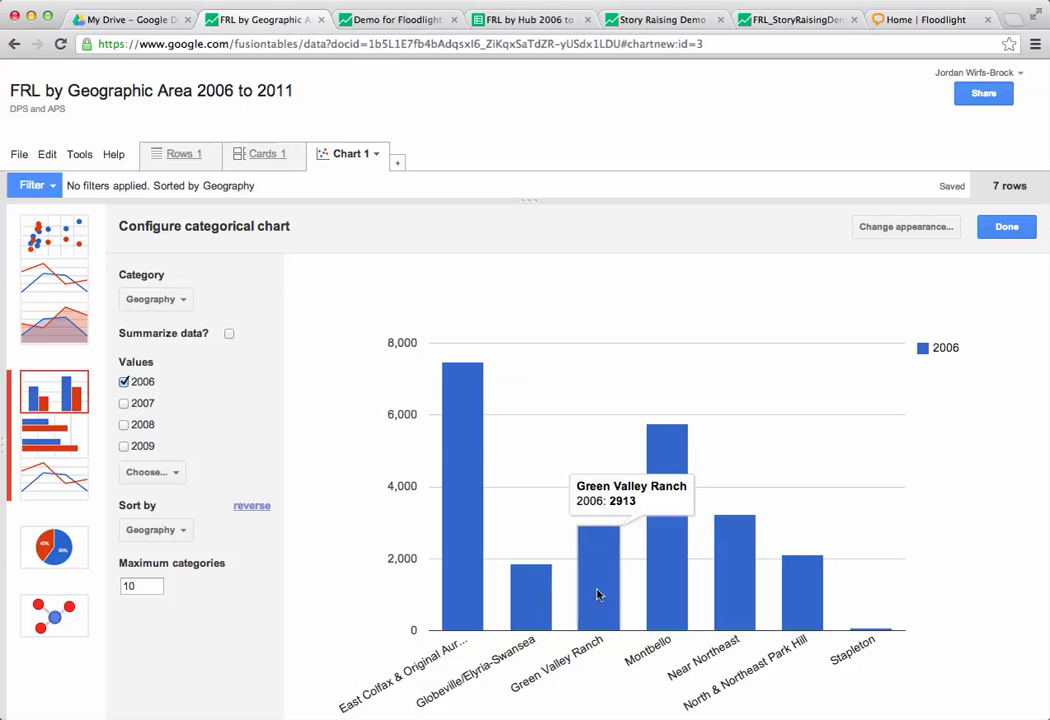
mouse_move(745, 603)
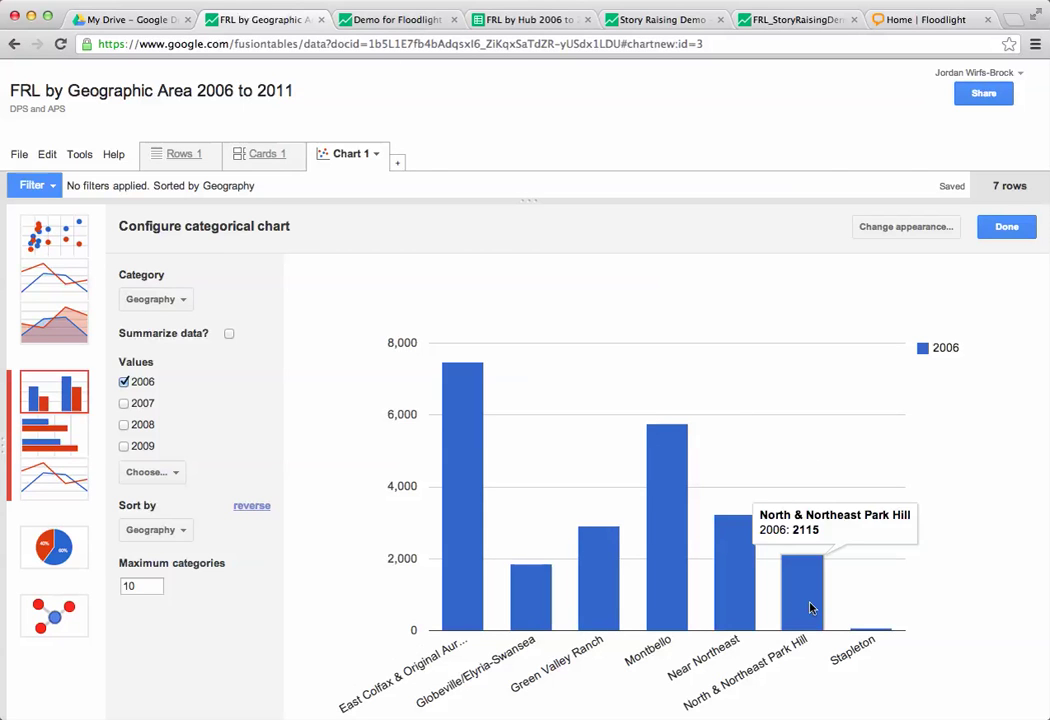
Add the 2007, 2008, 2009, 2010 and 2011 columns as chart values.
left_click(124, 404)
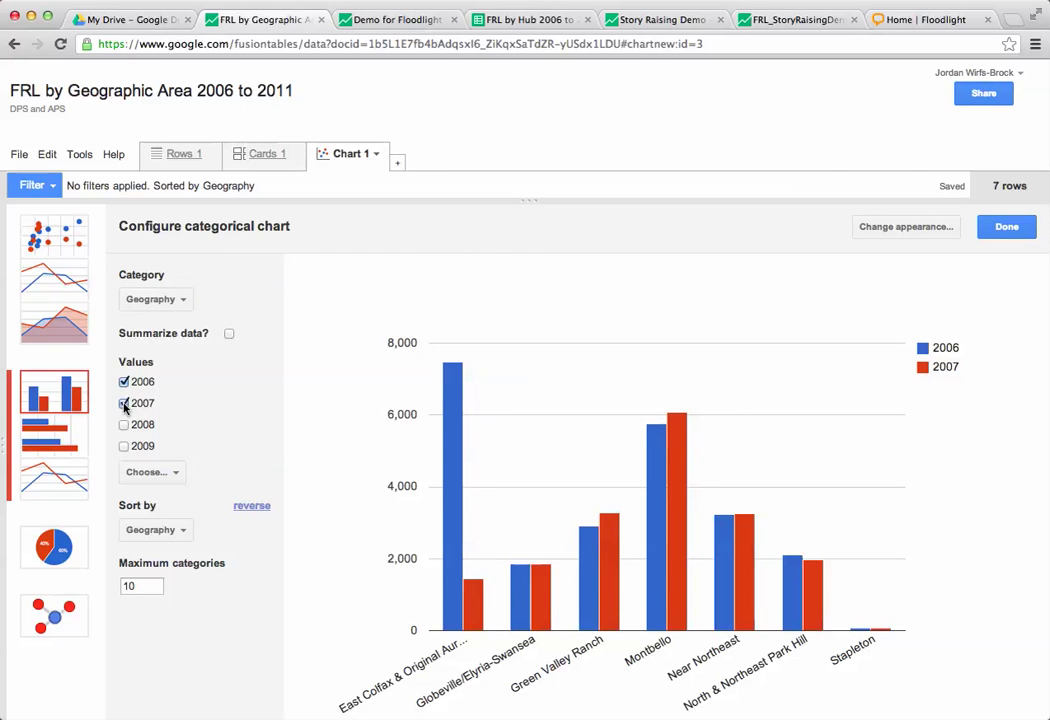
left_click(124, 425)
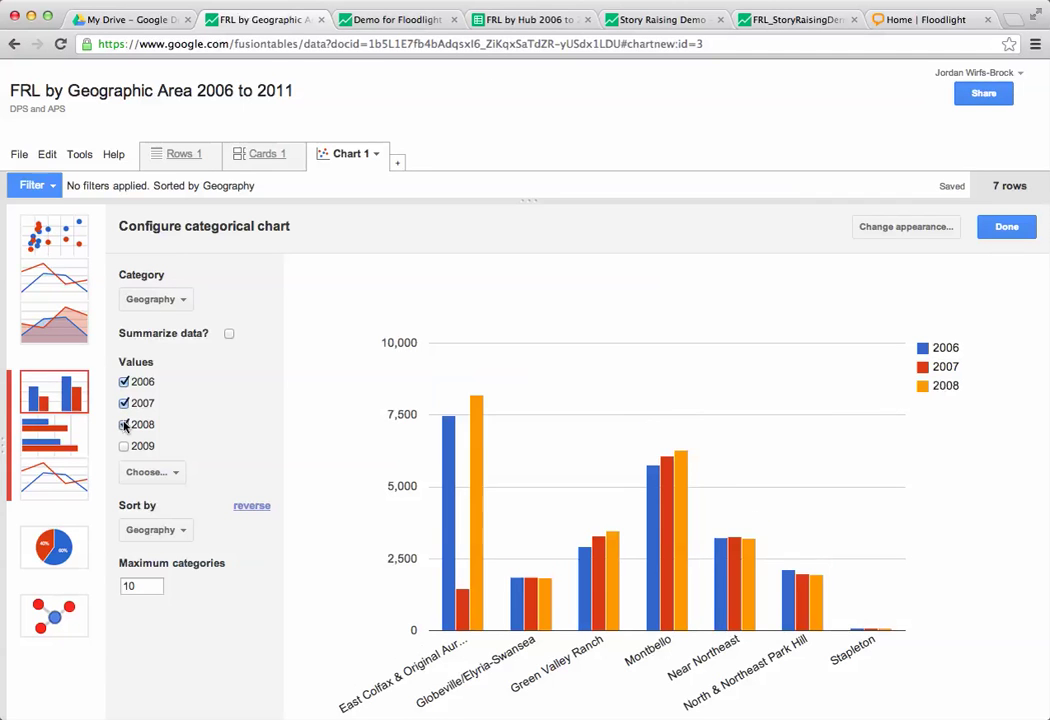
left_click(124, 446)
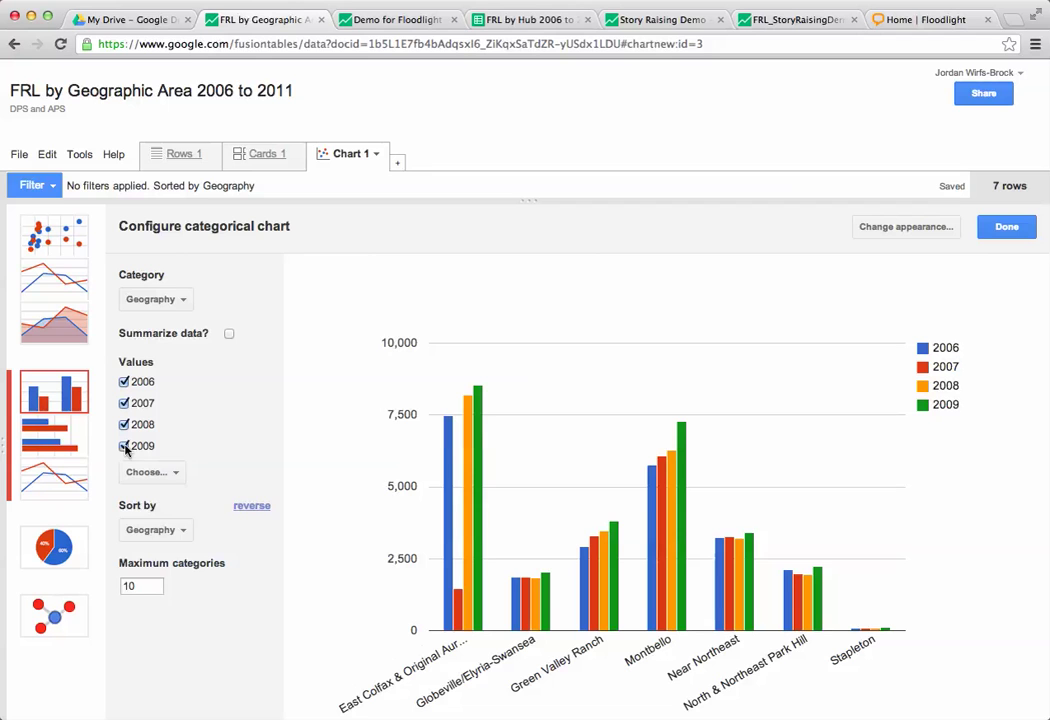
left_click(179, 474)
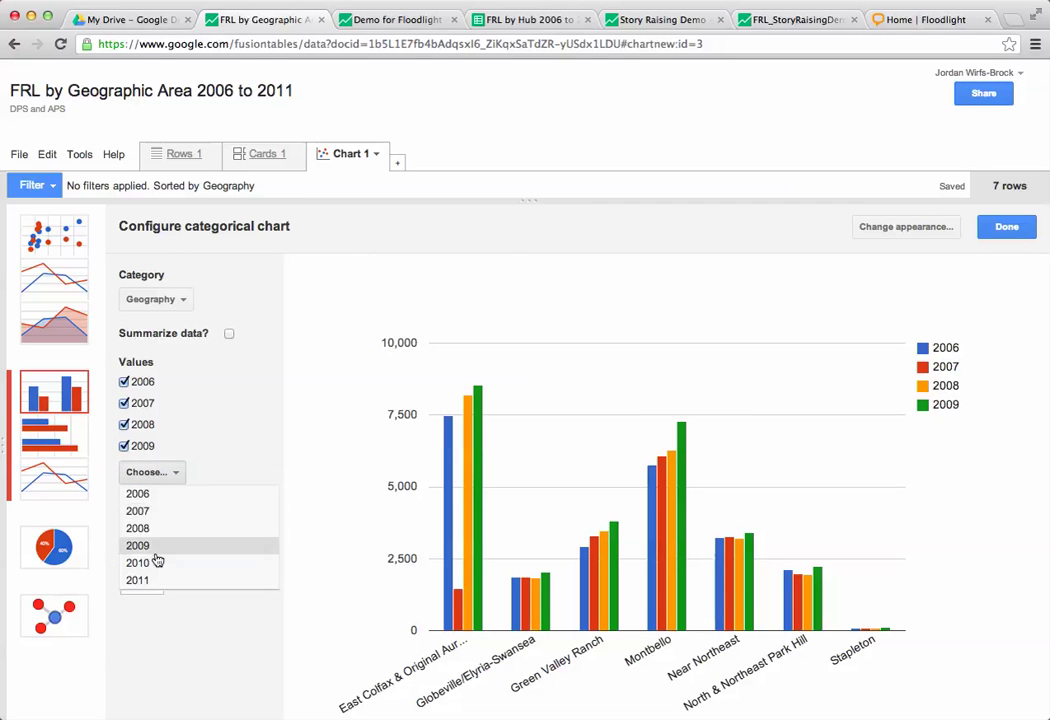
left_click(155, 564)
left_click(175, 494)
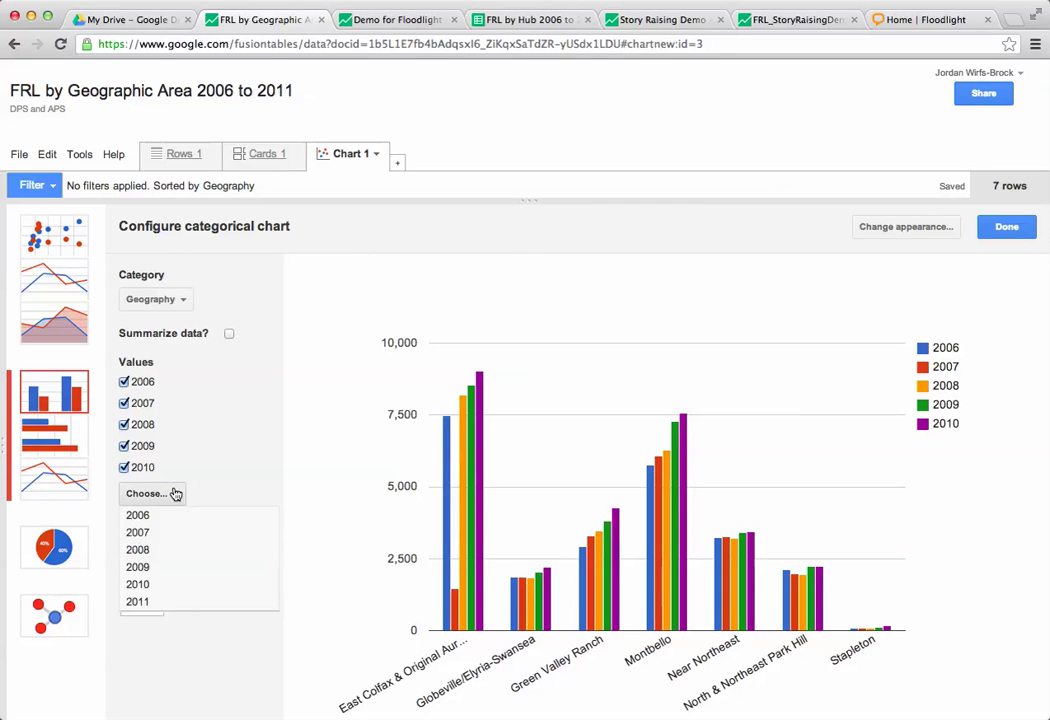
left_click(167, 600)
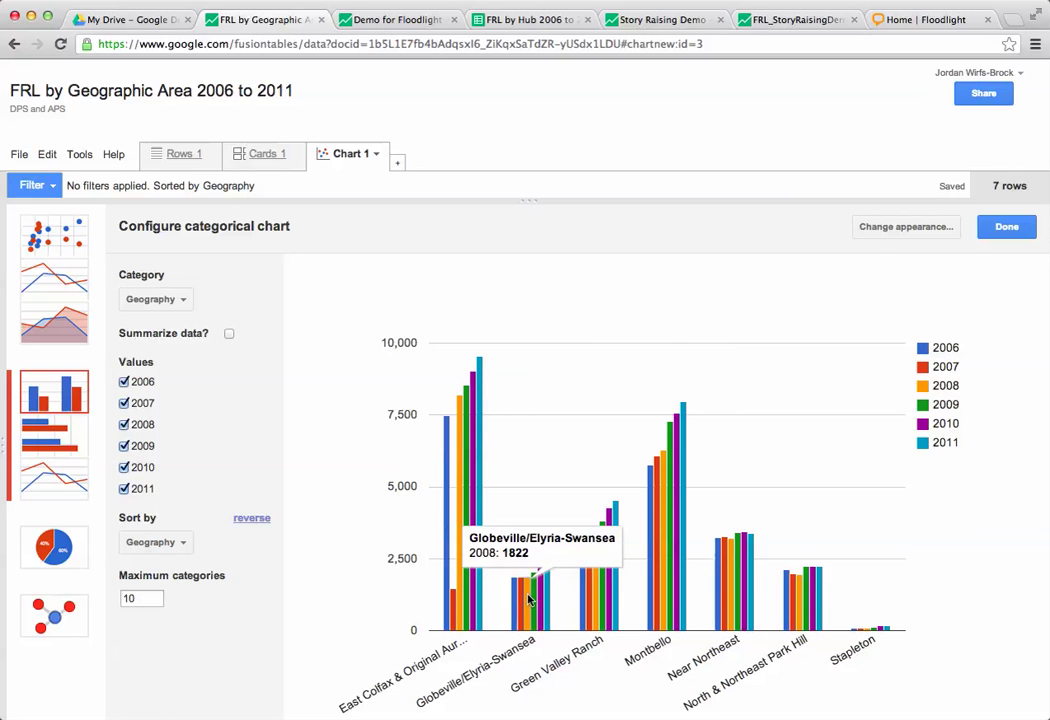
left_click(877, 238)
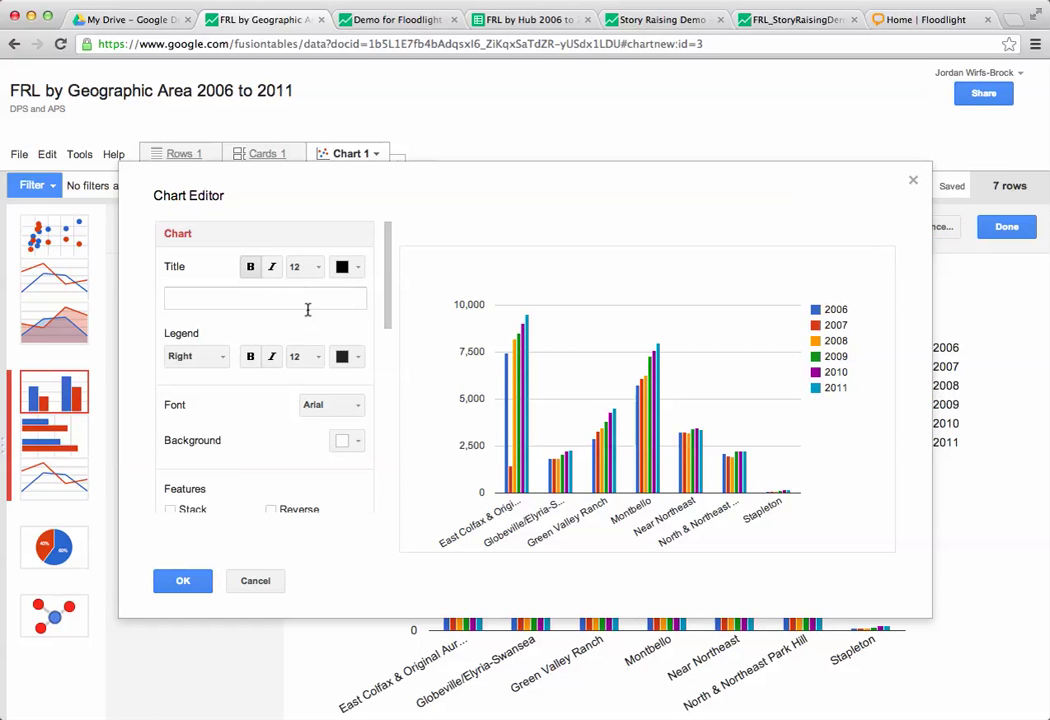
scroll(307, 315, "down", 8)
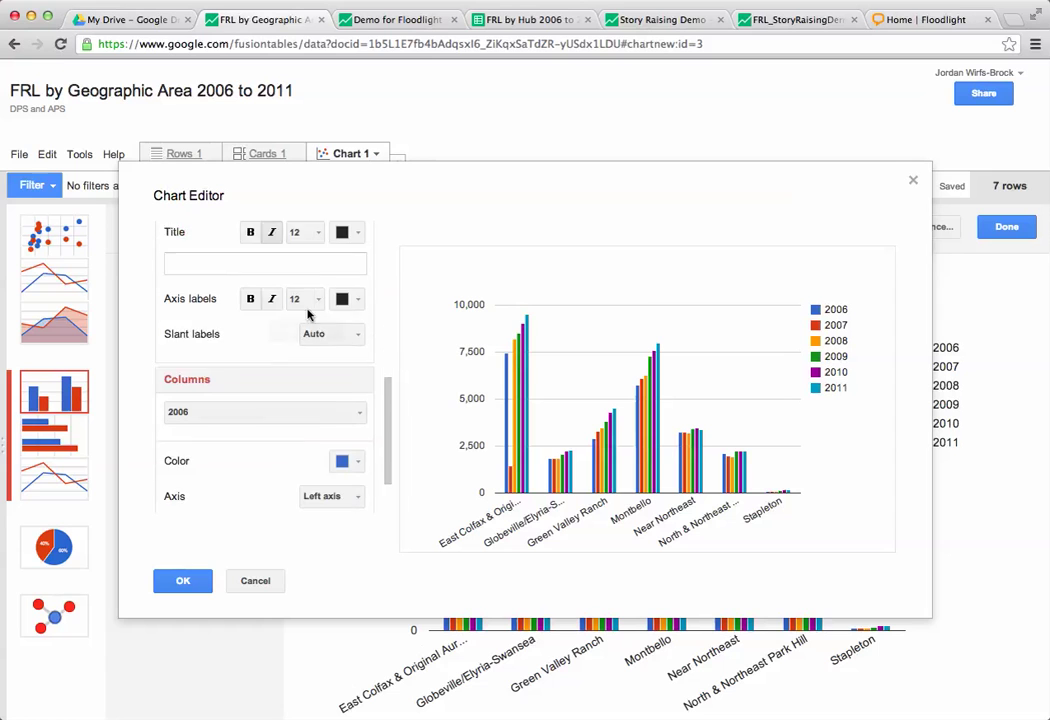
scroll(309, 315, "down", 2)
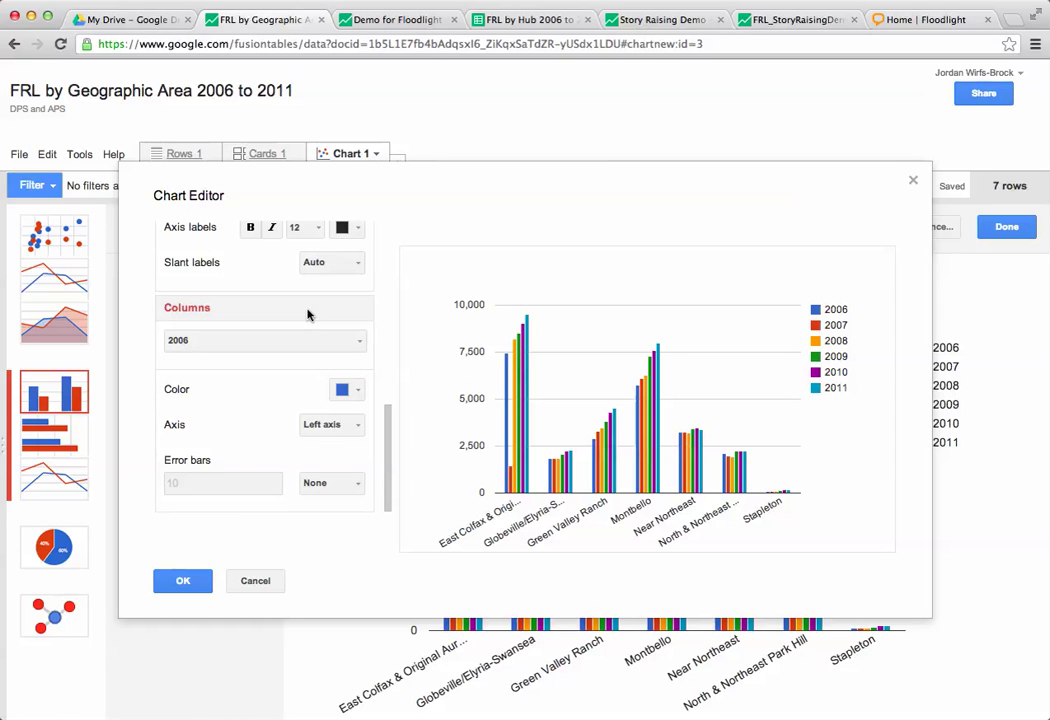
left_click(181, 582)
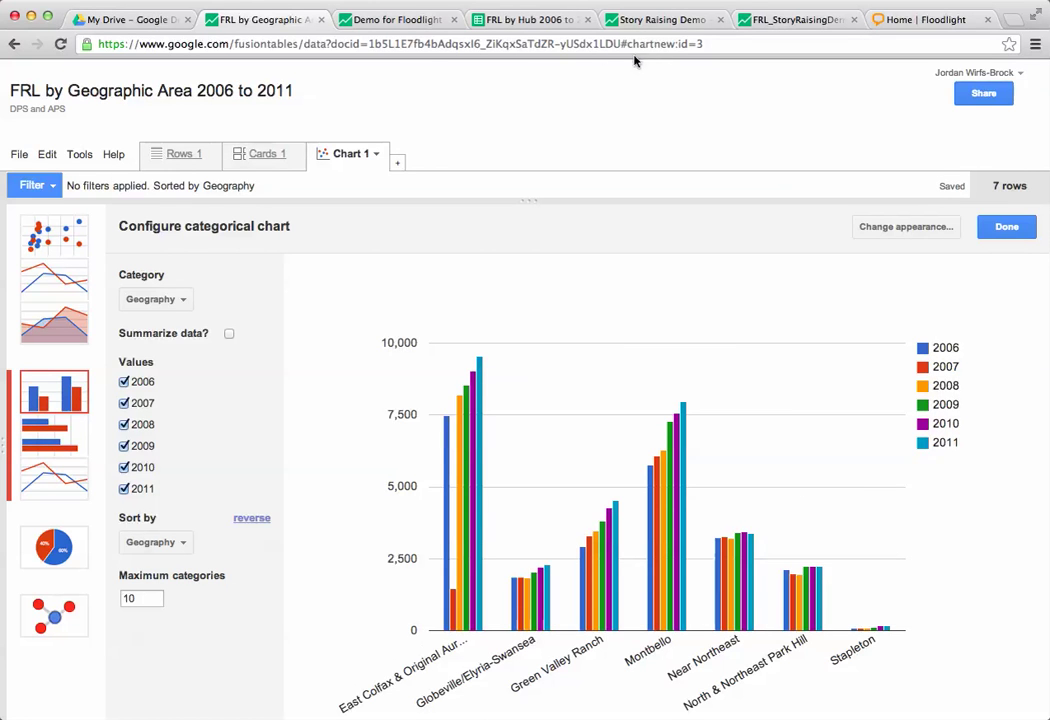
Switch to the FRL_StoryRaisingDemo table to view its finished blue-shaded Chart 1.
left_click(673, 24)
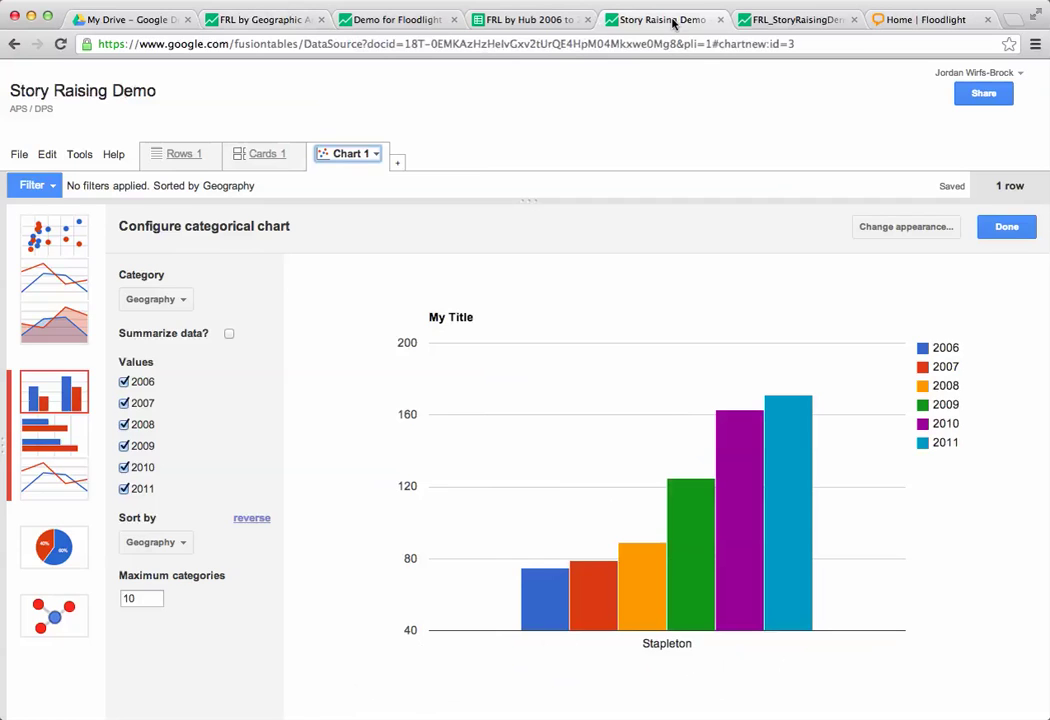
left_click(745, 20)
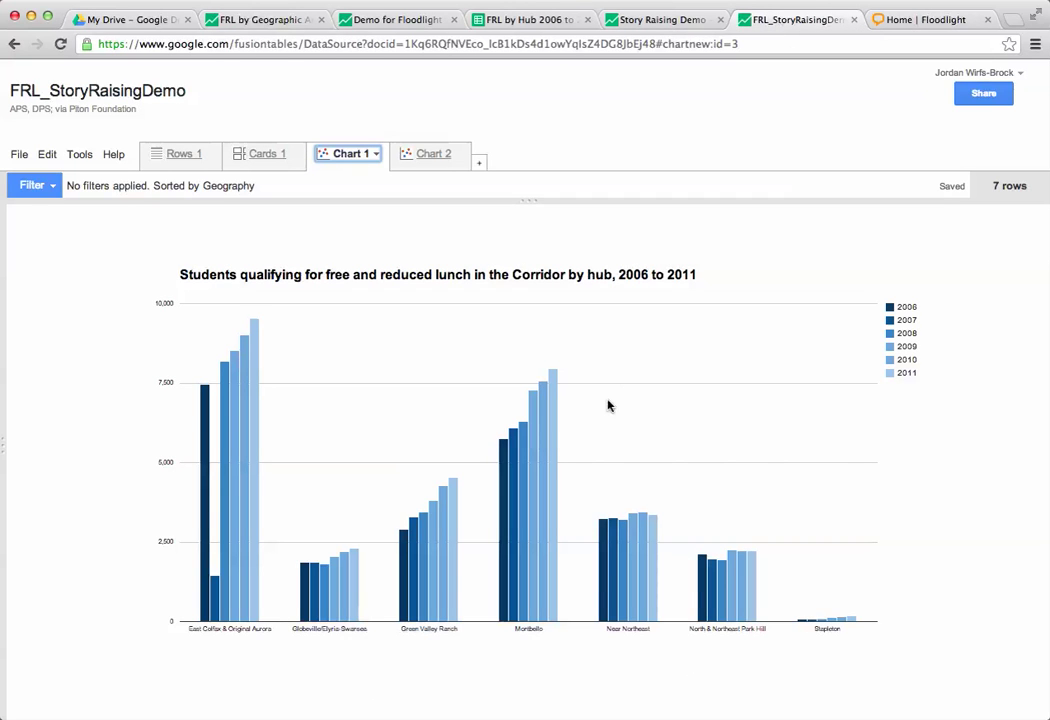
mouse_move(545, 479)
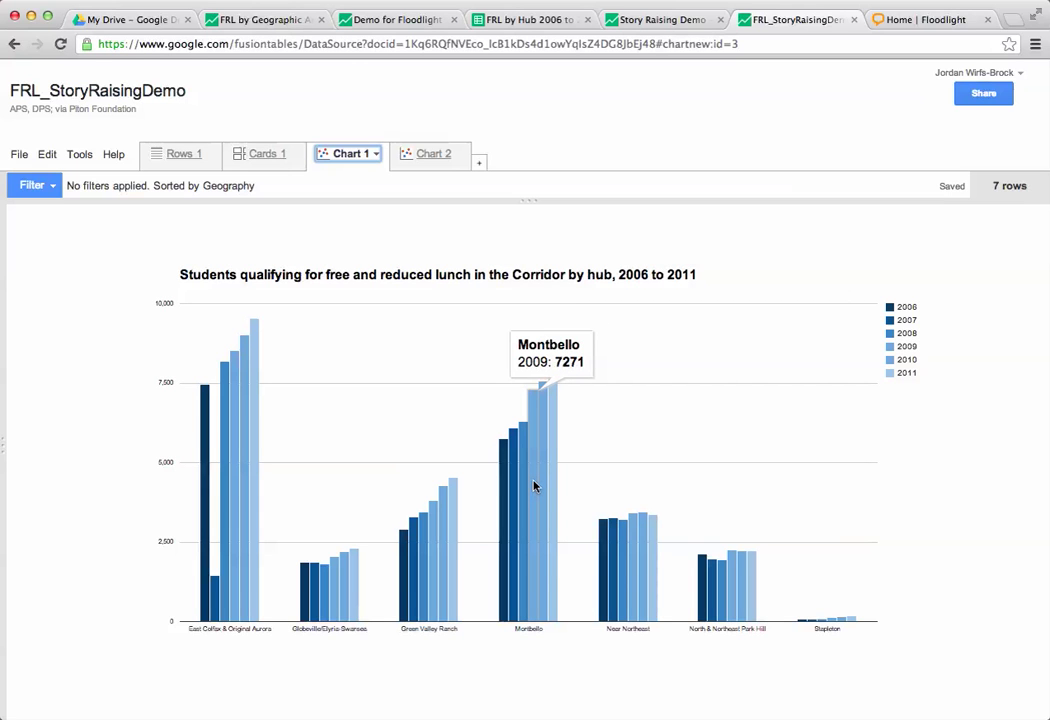
mouse_move(504, 506)
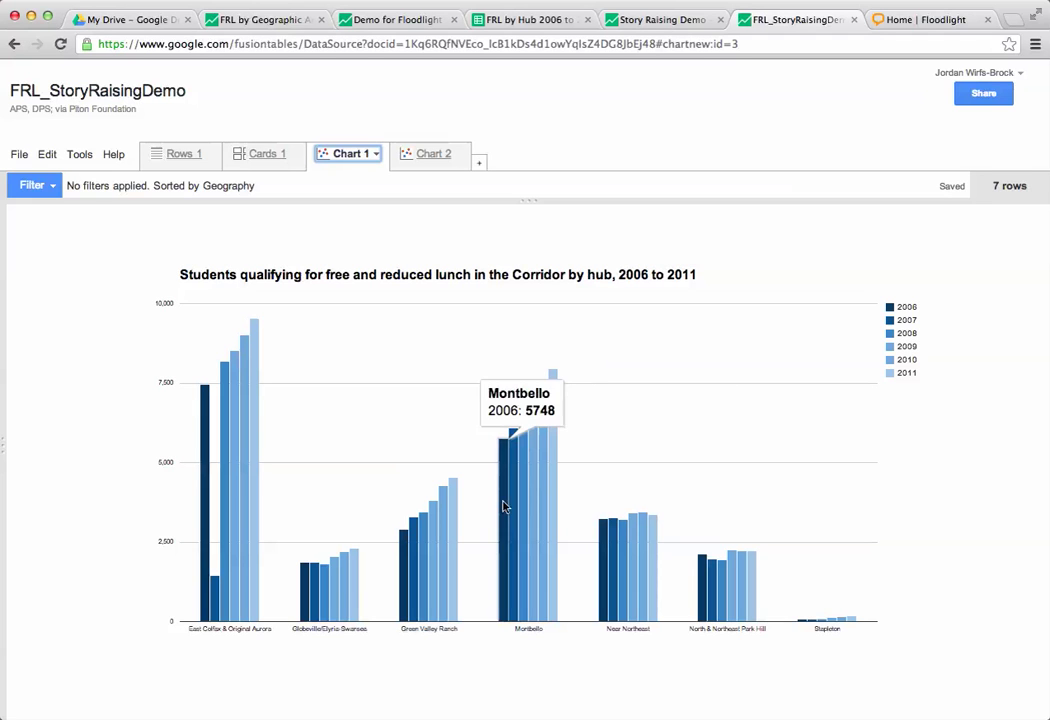
mouse_move(629, 547)
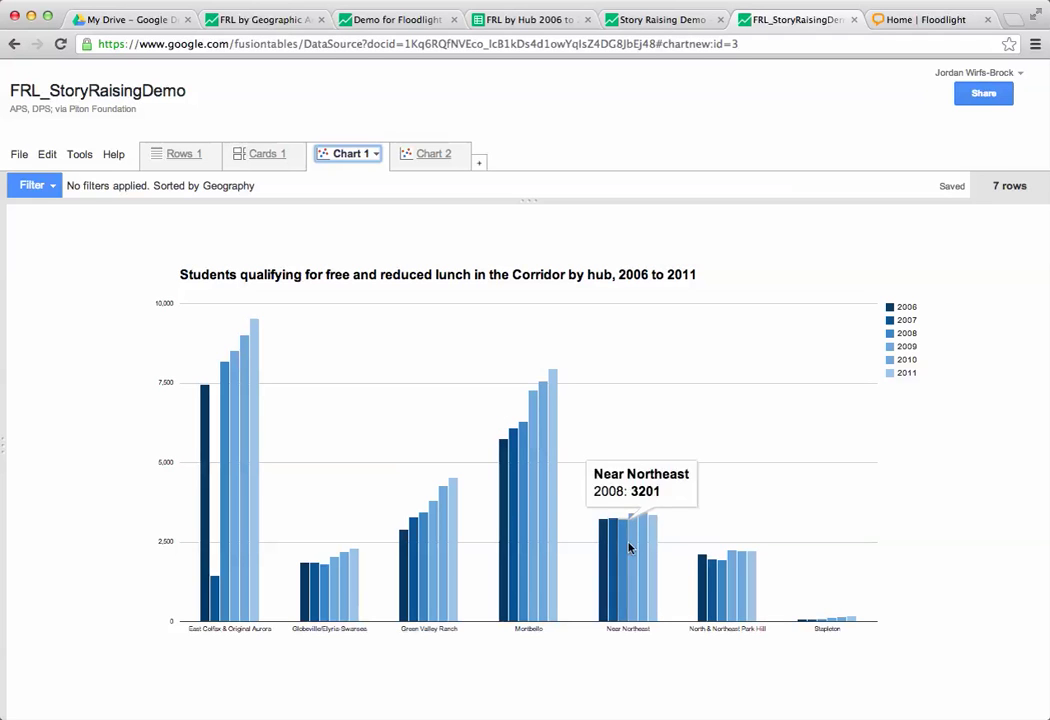
mouse_move(735, 585)
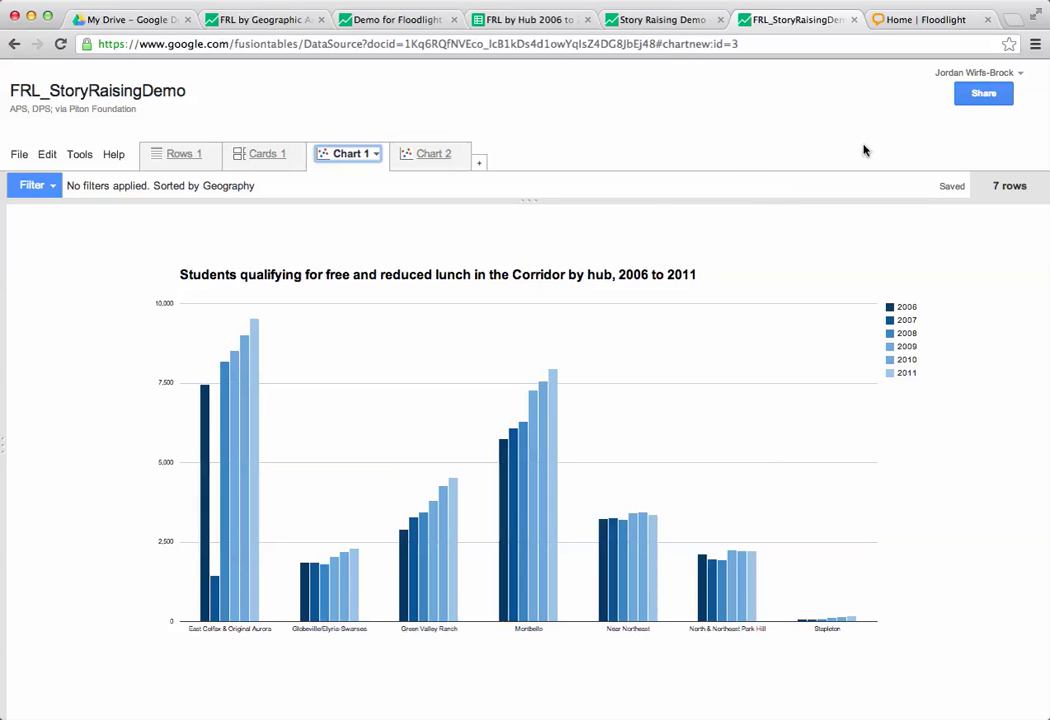
Set the FRL_StoryRaisingDemo table's sharing visibility to Public on the web.
left_click(985, 97)
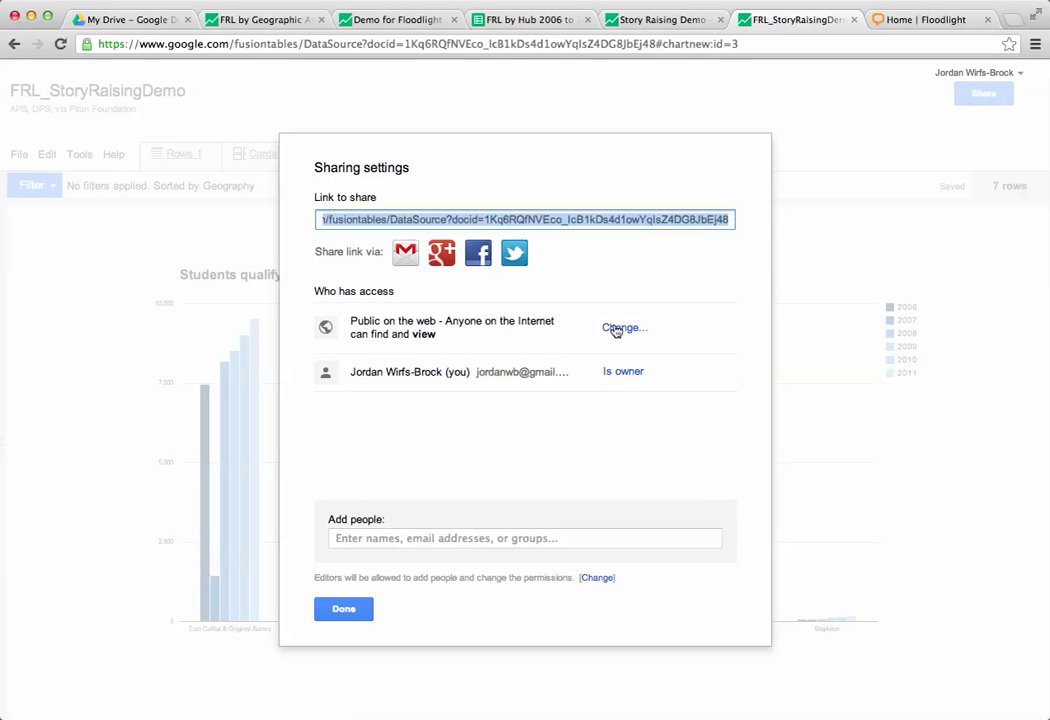
left_click(617, 329)
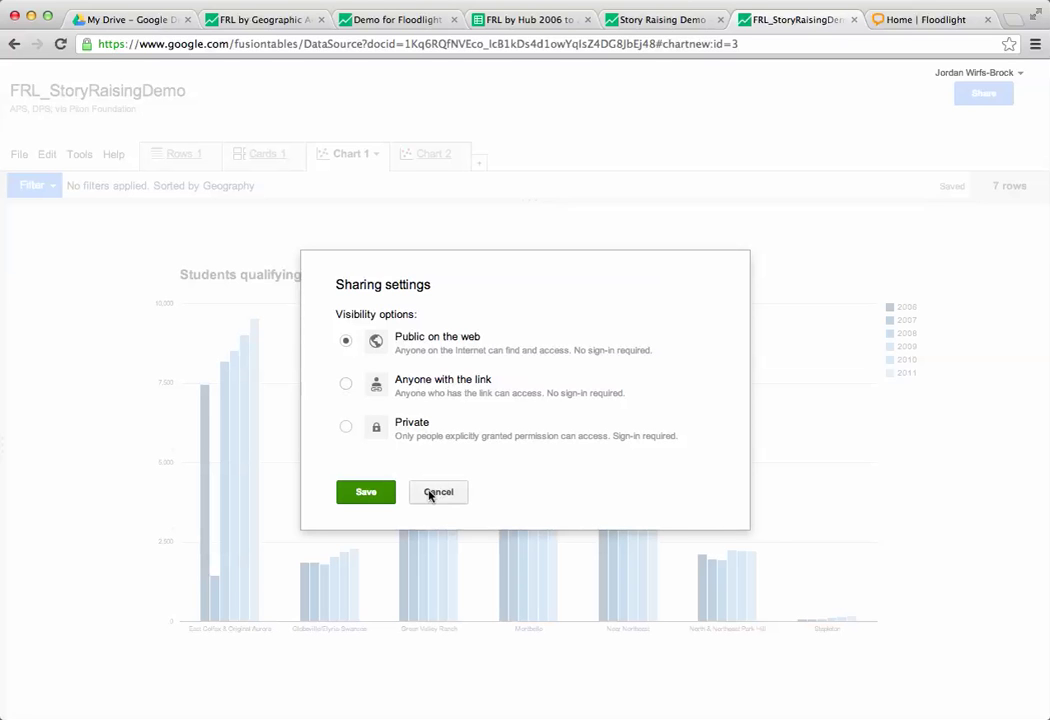
left_click(378, 505)
left_click(343, 607)
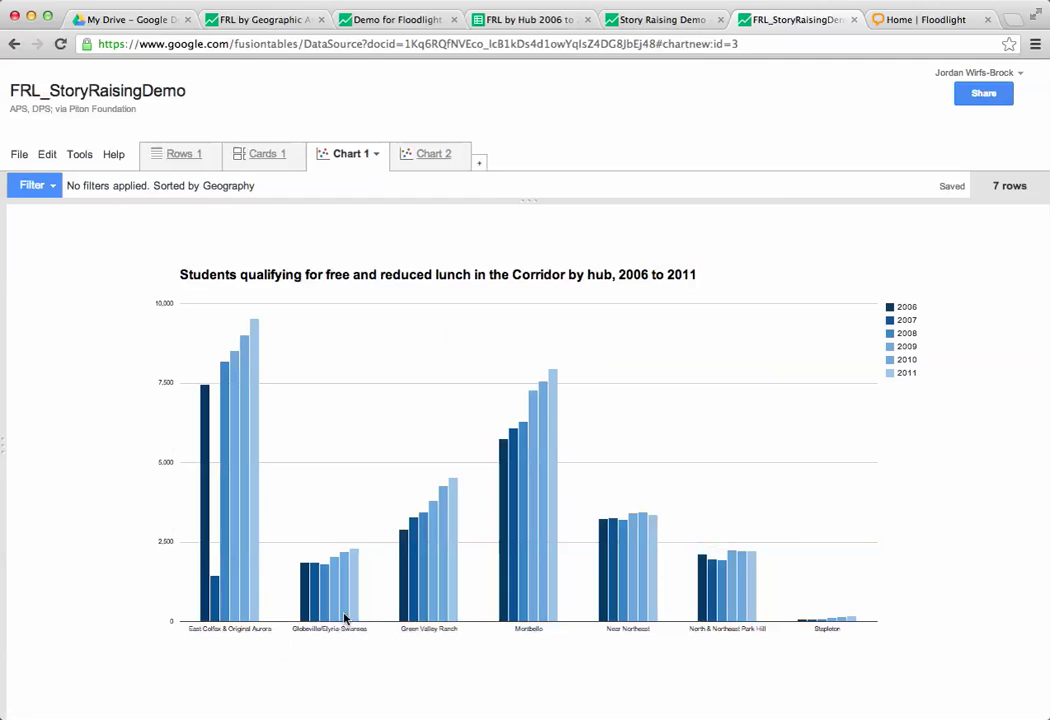
Publish Chart 1 with width 900 and height 600, then select its embed HTML.
left_click(378, 156)
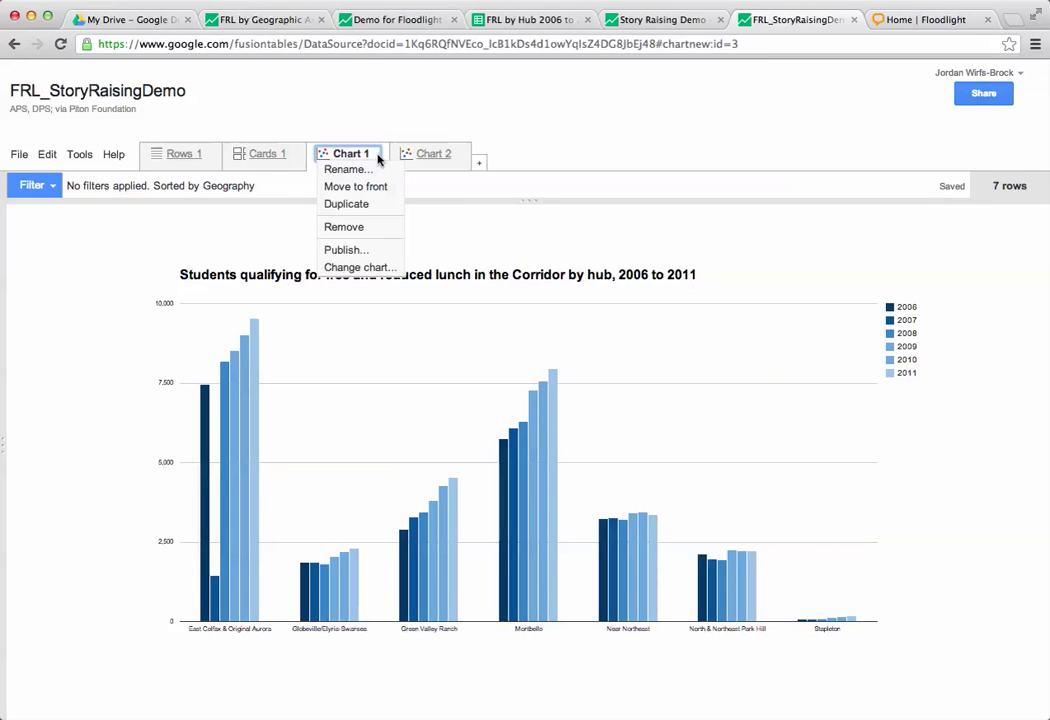
left_click(360, 249)
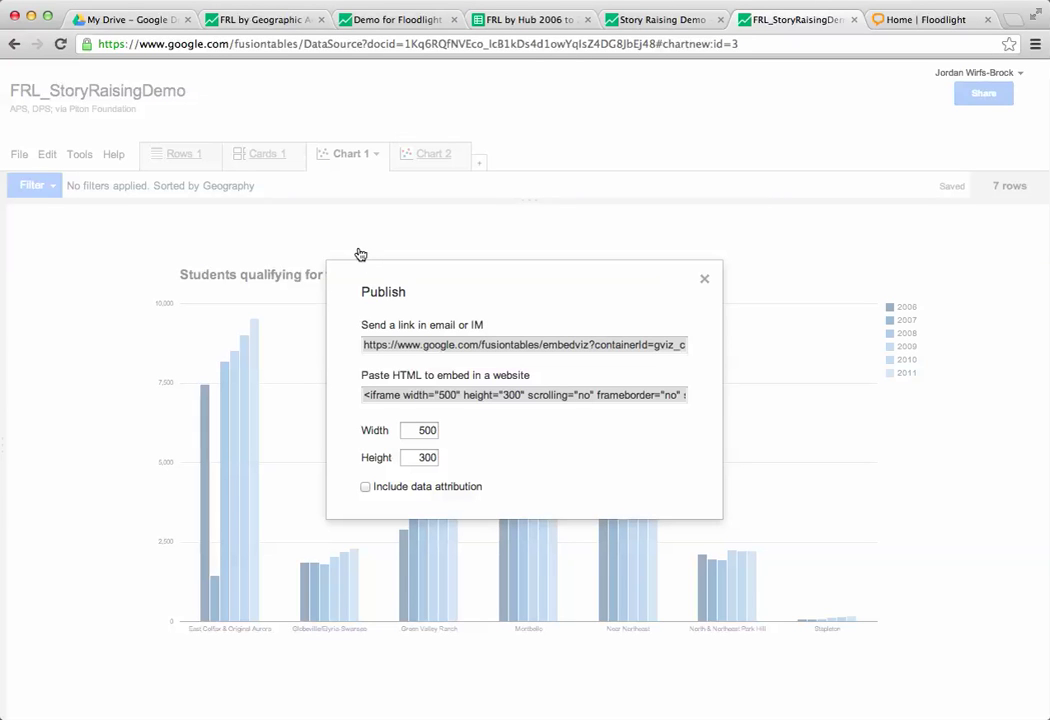
left_click(540, 397)
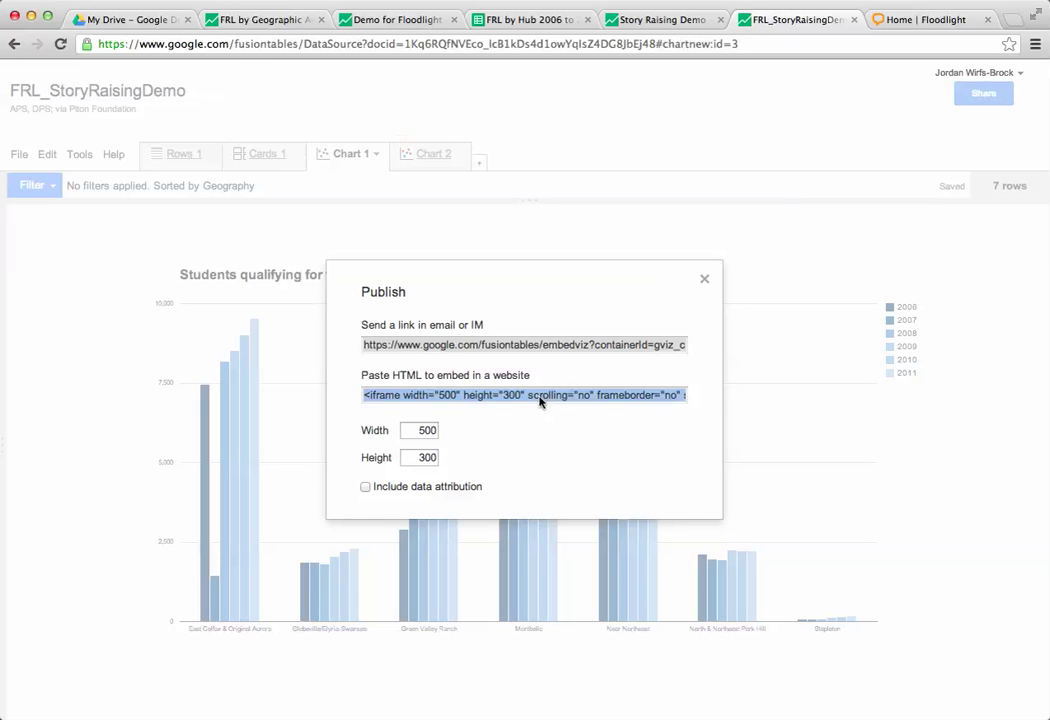
left_click(416, 432)
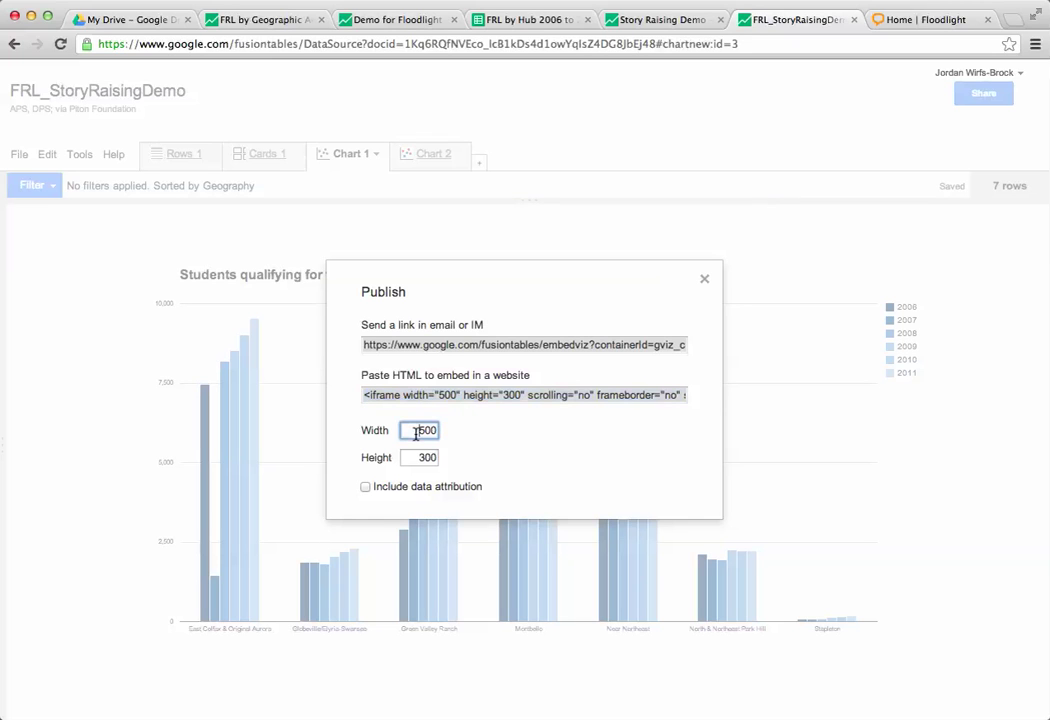
left_click_drag(416, 432, 445, 440)
type("900")
left_click(416, 457)
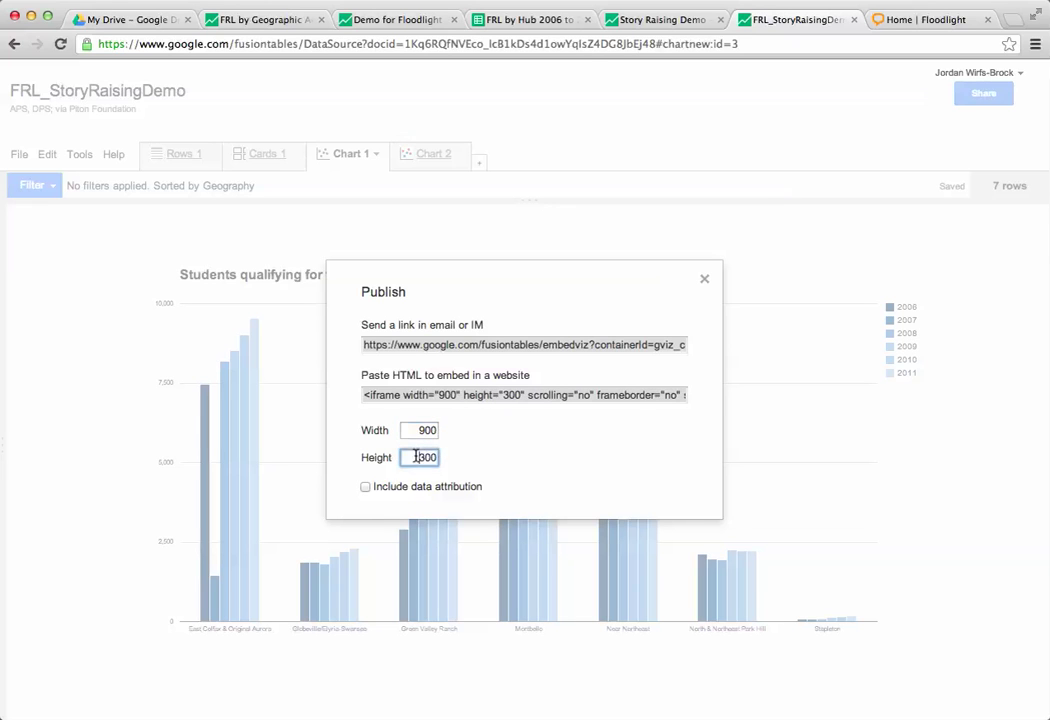
left_click_drag(416, 457, 445, 456)
type("600")
left_click(536, 397)
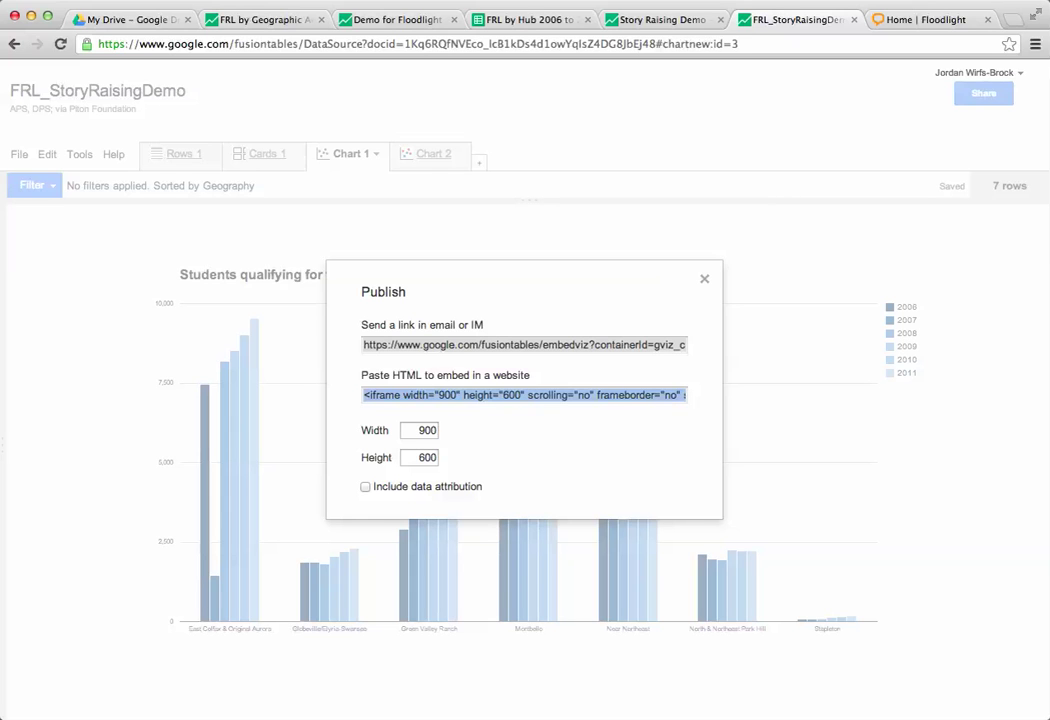
Close the publish settings and start building a new story on the Floodlight home page.
left_click(704, 279)
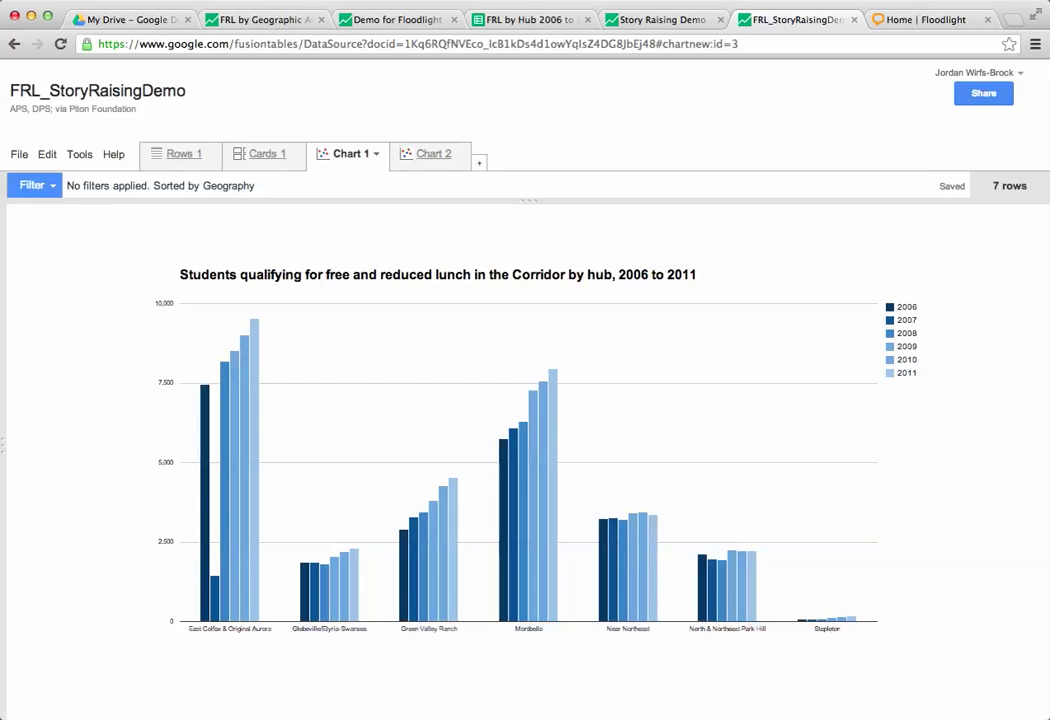
left_click(918, 22)
mouse_move(210, 166)
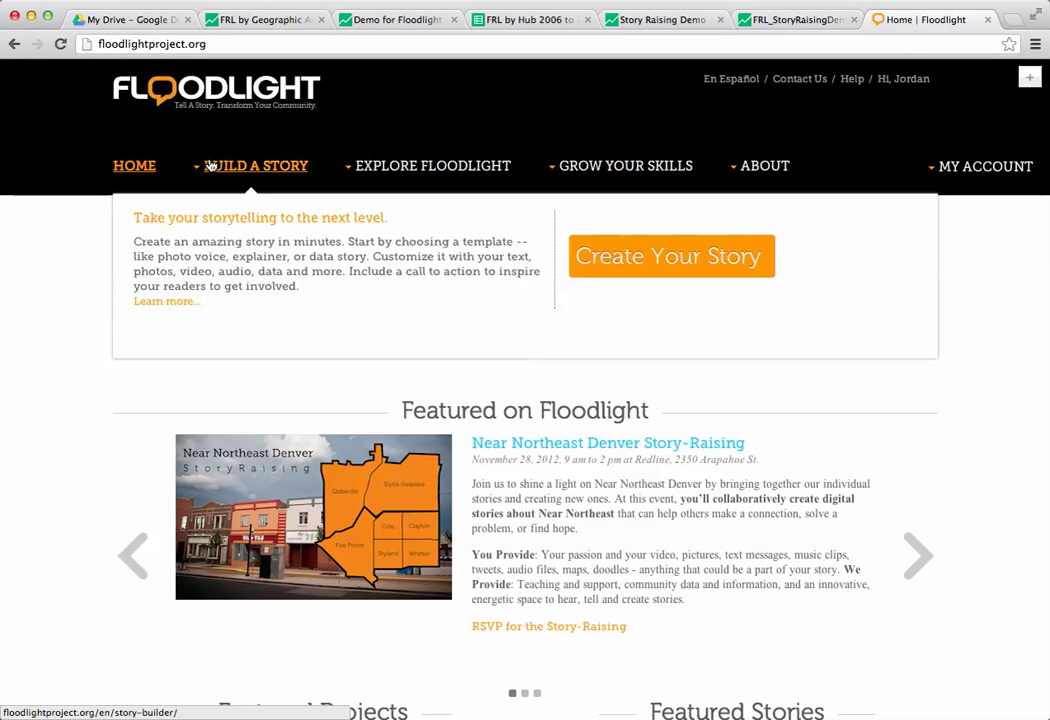
left_click(645, 265)
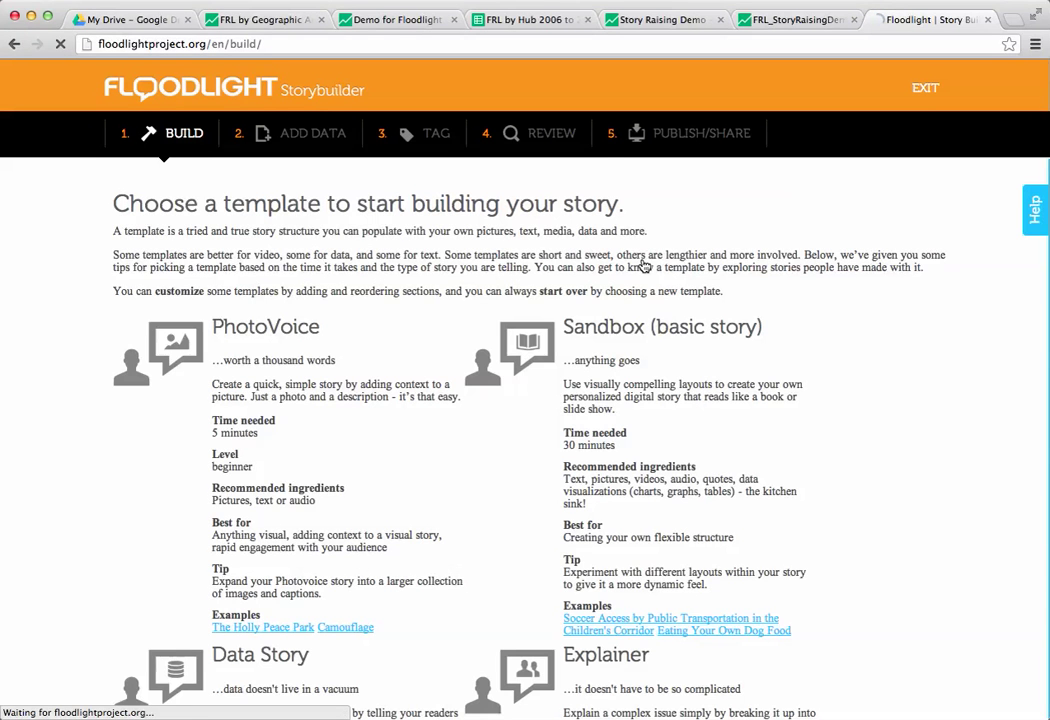
Choose the Data Story template and title it 'My test data story'.
scroll(623, 535, "down", 3)
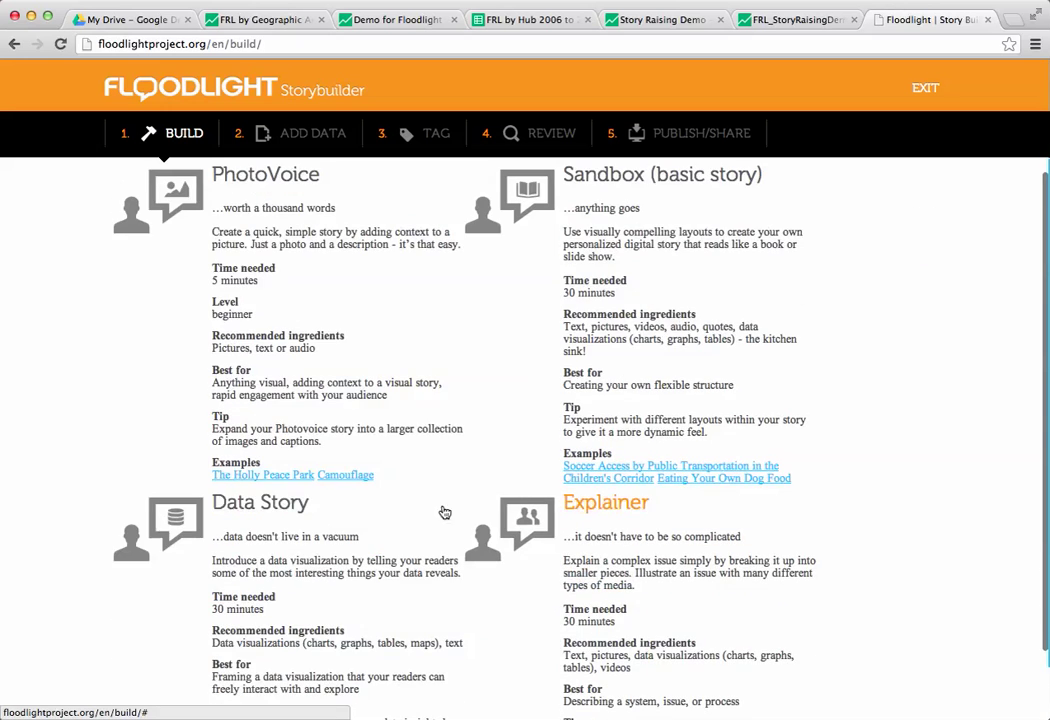
left_click(273, 504)
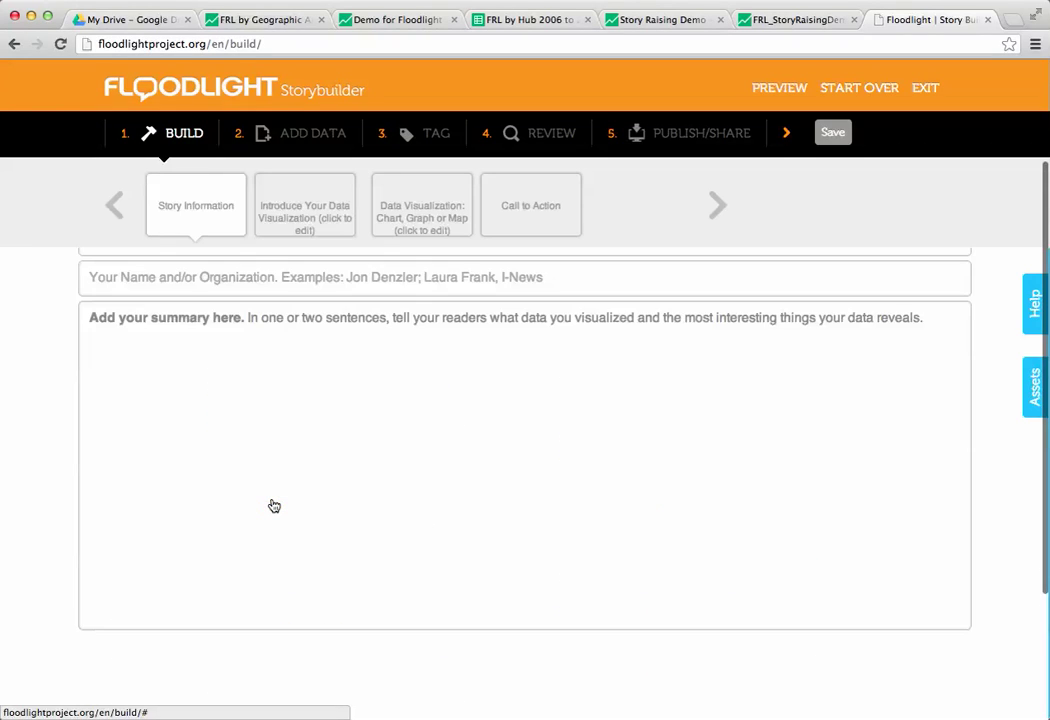
scroll(288, 280, "up", 2)
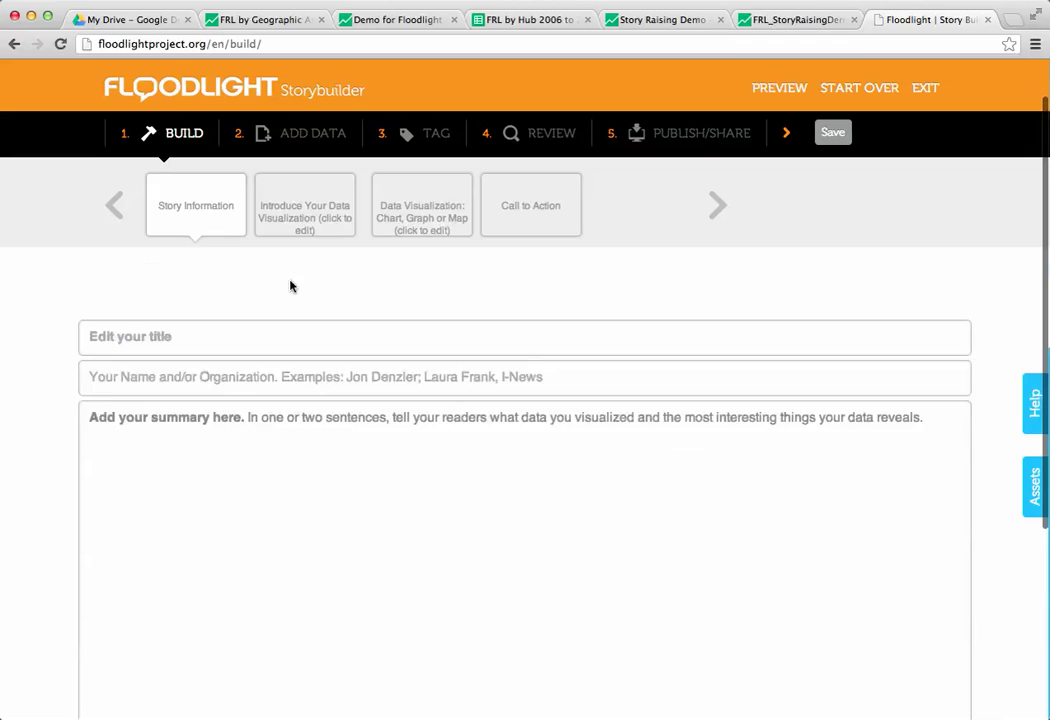
left_click(284, 356)
type("My ")
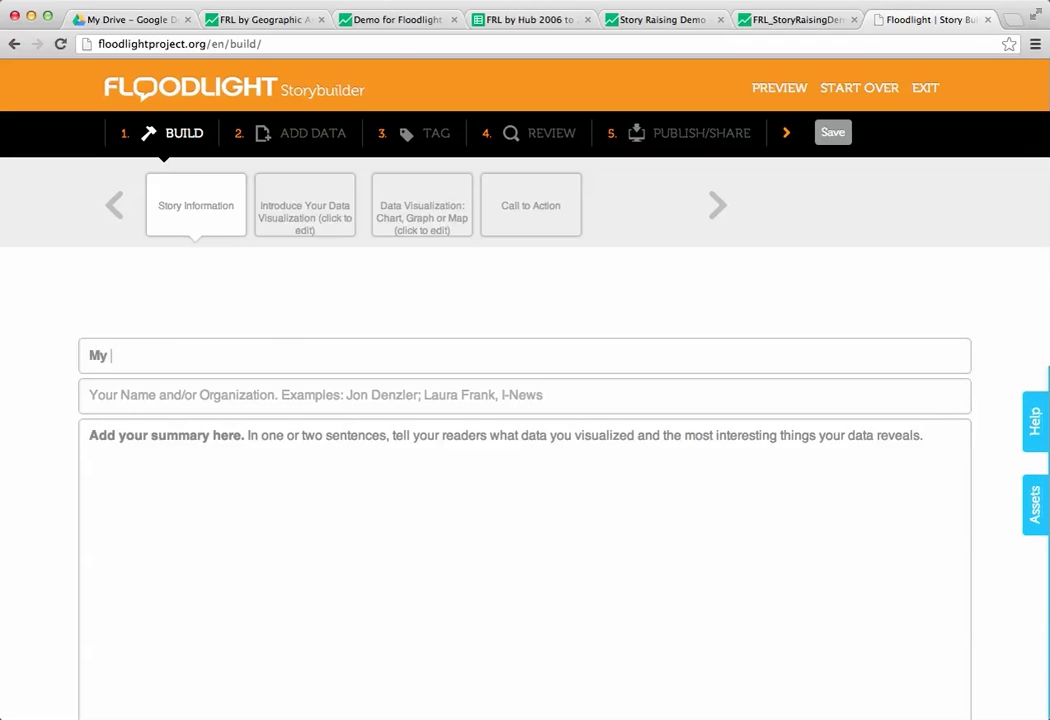
type("test data story")
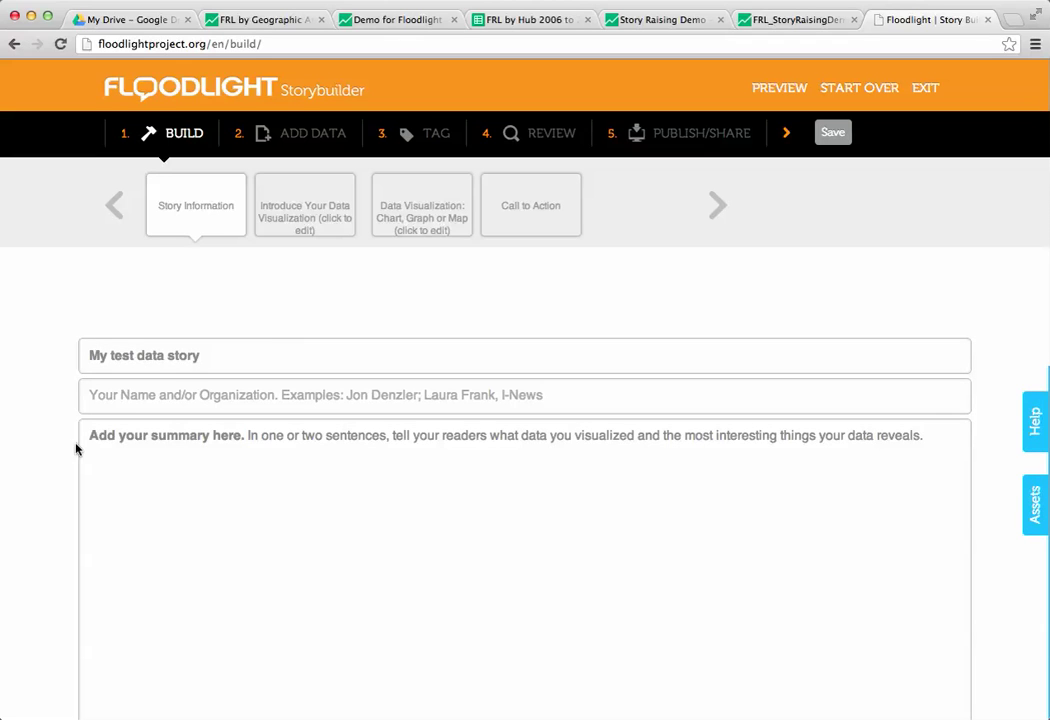
Add a CHART to the Data Visualization slide using the copied iframe embed code, and save.
left_click(407, 204)
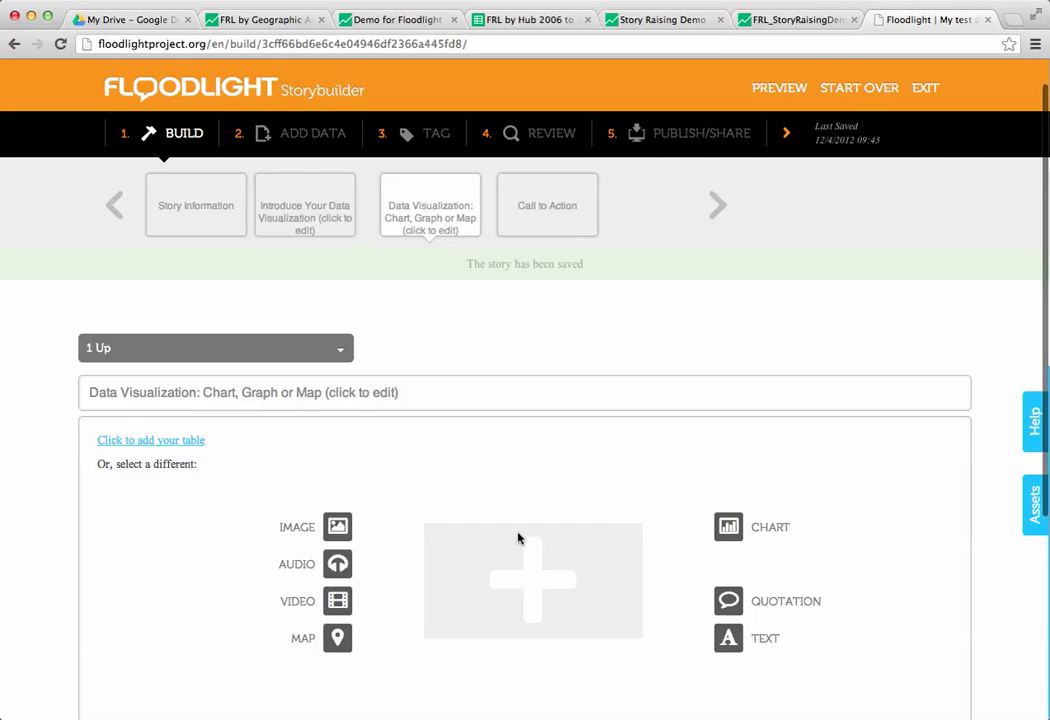
scroll(519, 500, "down", 2)
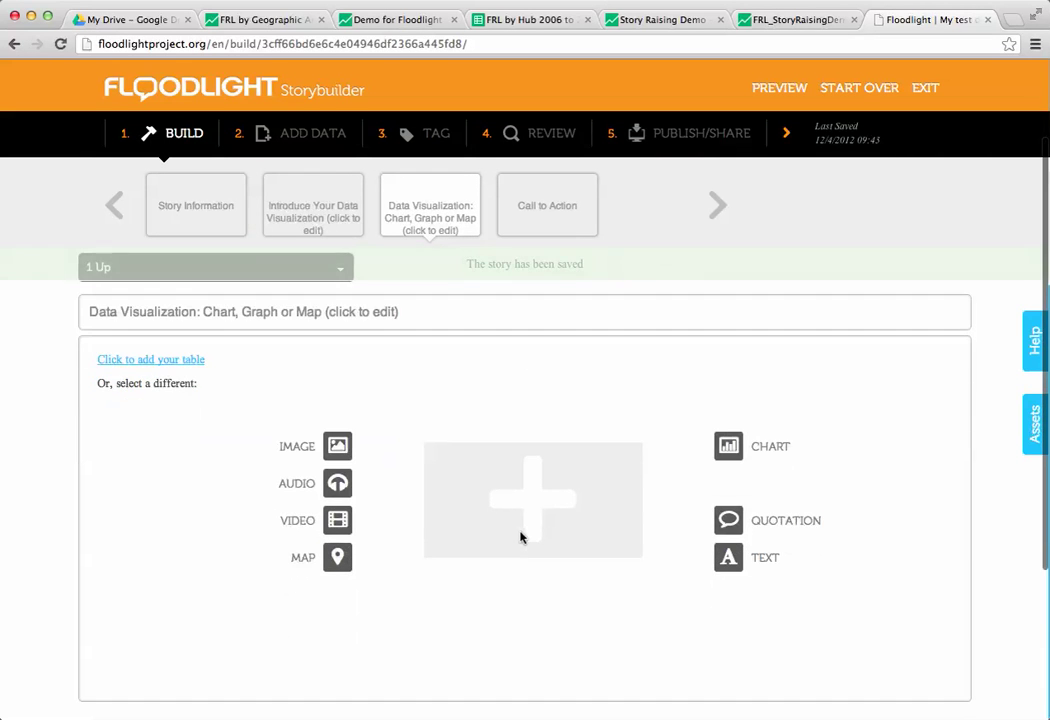
left_click(728, 446)
left_click(440, 535)
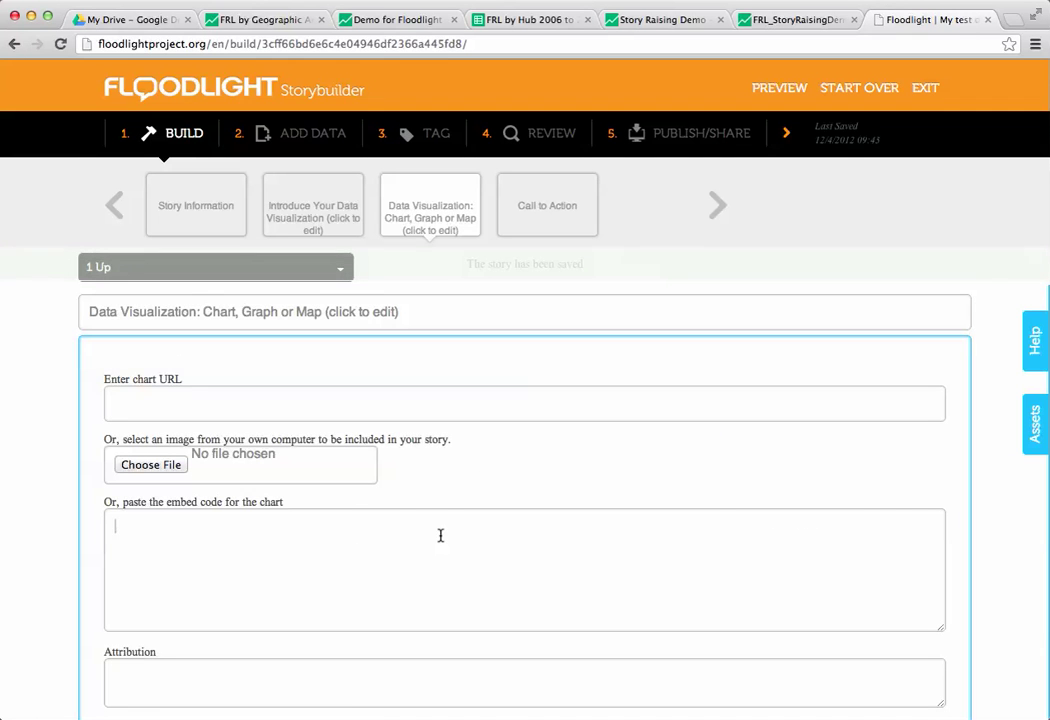
key("super+v")
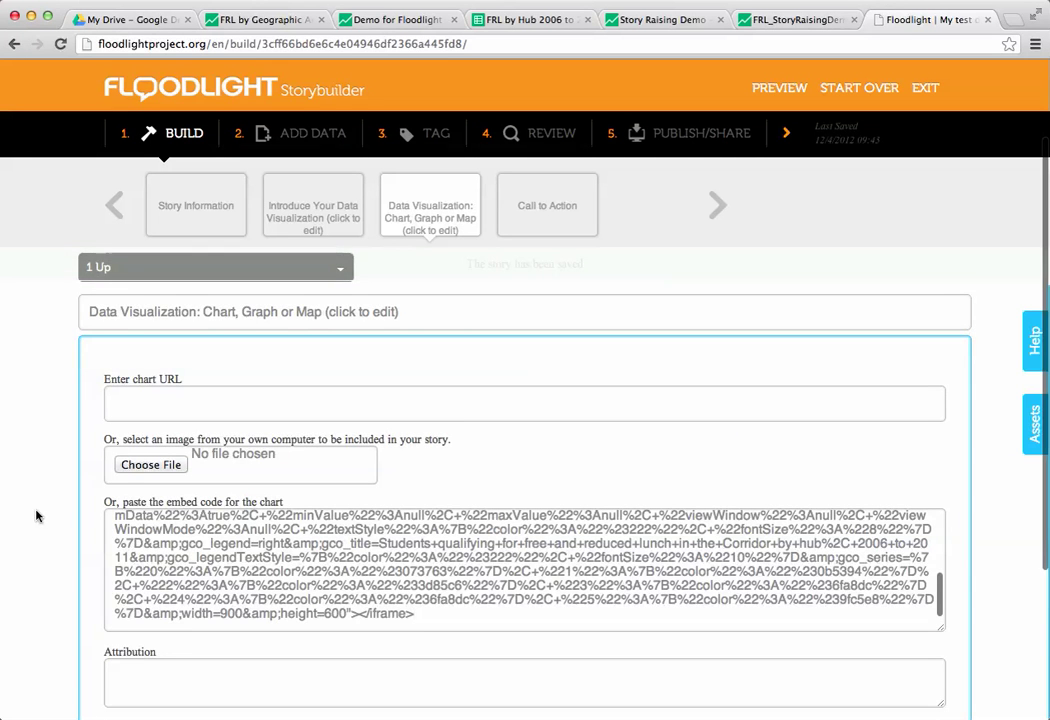
scroll(36, 516, "down", 2)
left_click(197, 598)
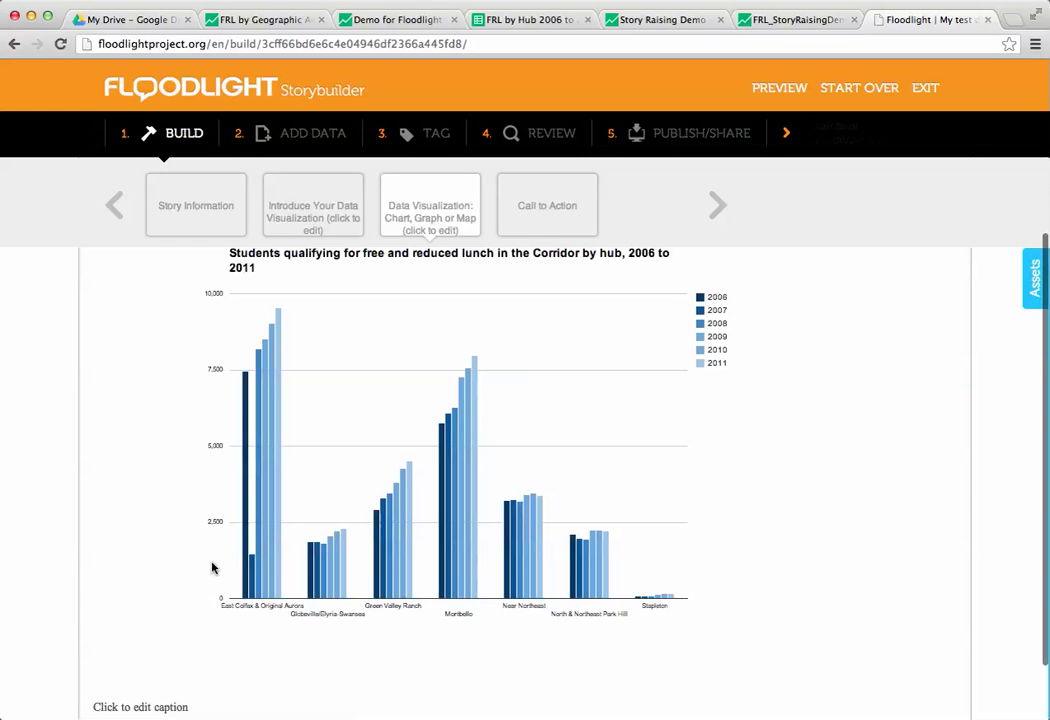
mouse_move(245, 545)
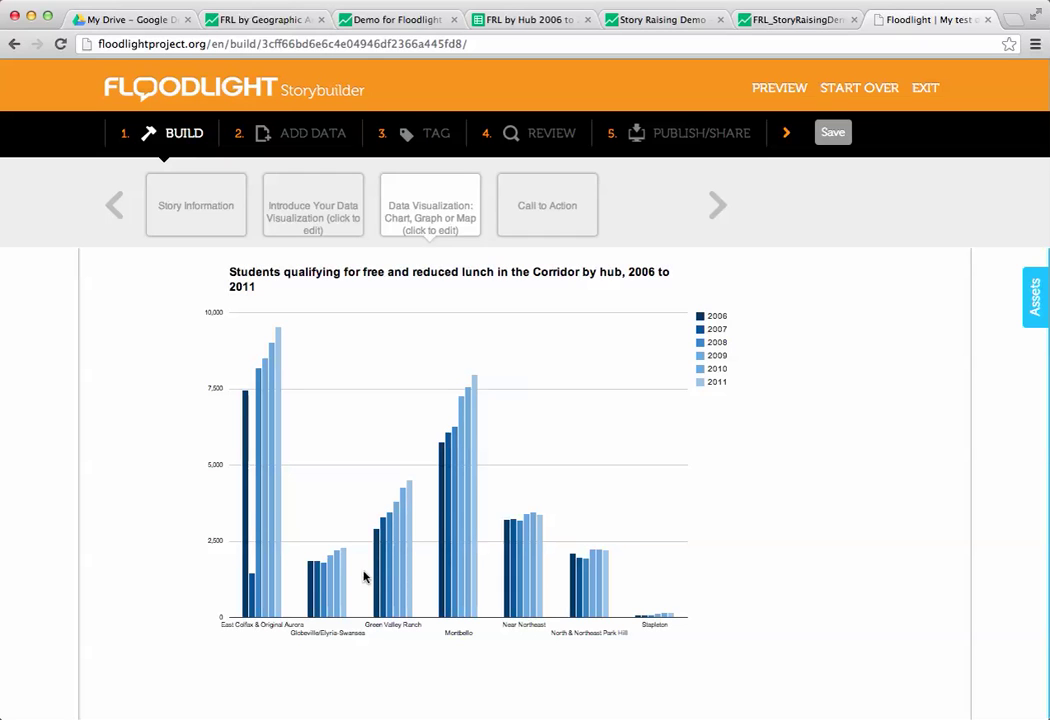
mouse_move(375, 582)
mouse_move(253, 604)
left_click(640, 0)
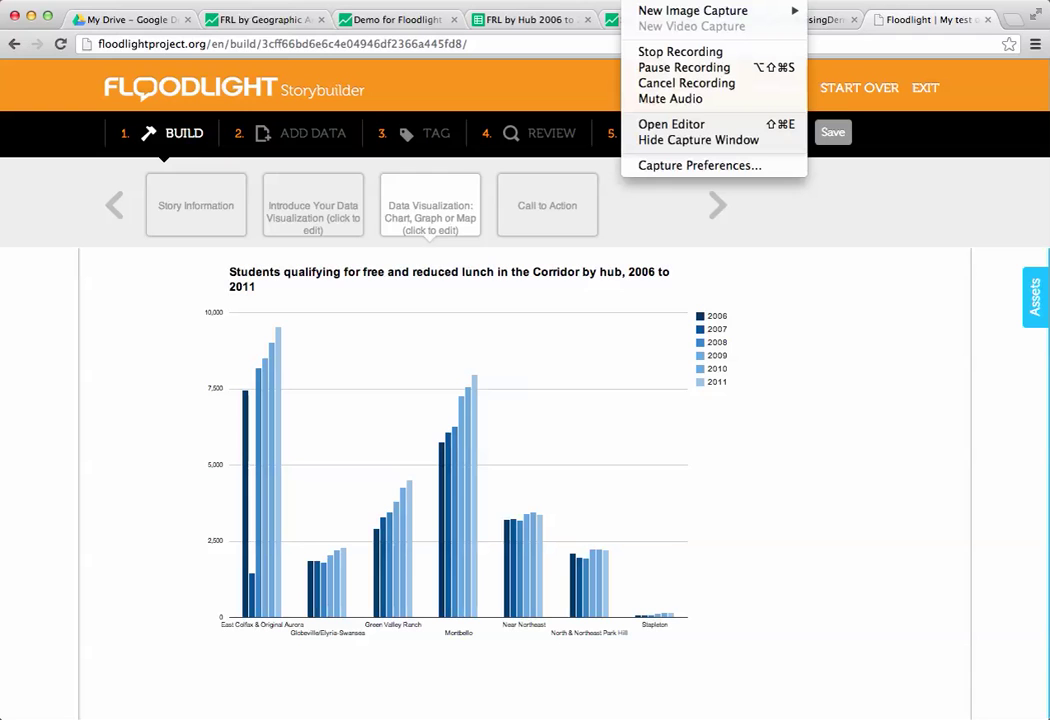